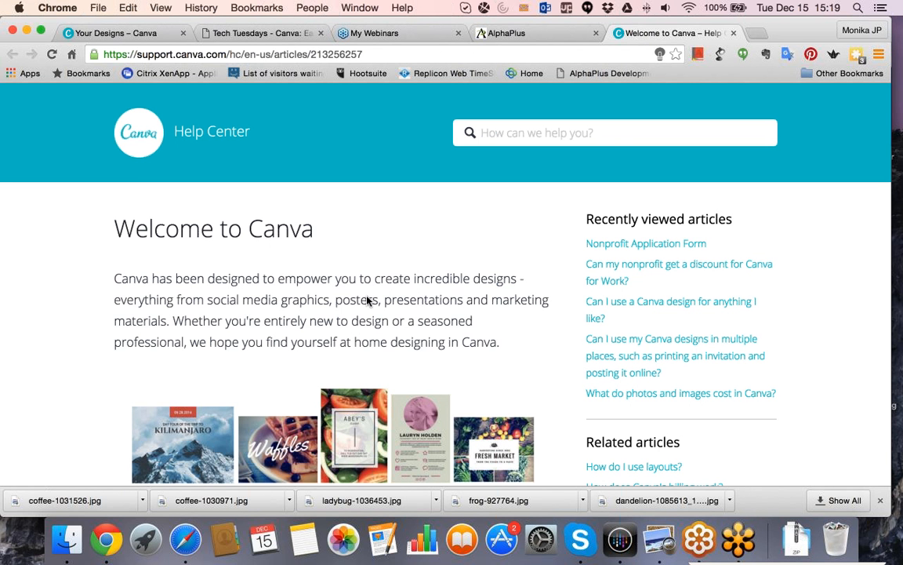
Read through the Welcome to Canva article's sections on the homepage, starting a design, custom dimensions and creating a first design.
{"action": "scroll", "coordinate": [403, 269], "scroll_direction": "down", "scroll_amount": 1}
{"action": "scroll", "coordinate": [402, 269], "scroll_direction": "down", "scroll_amount": 1}
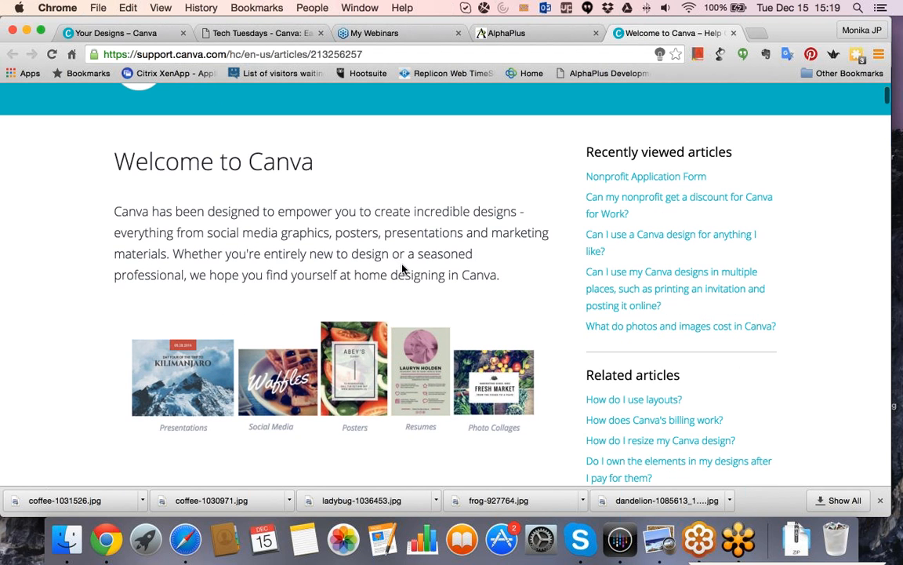
{"action": "scroll", "coordinate": [402, 269], "scroll_direction": "down", "scroll_amount": 3}
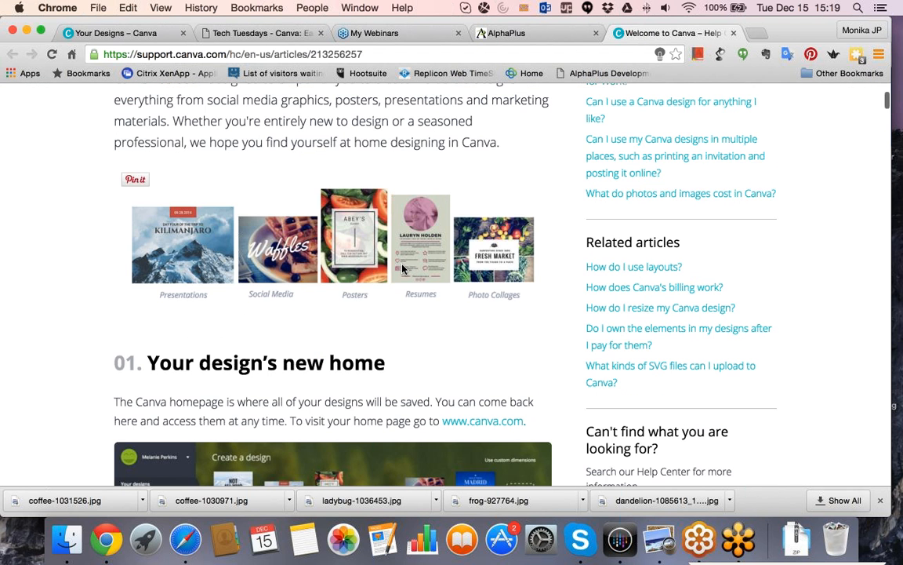
{"action": "scroll", "coordinate": [402, 268], "scroll_direction": "down", "scroll_amount": 4}
{"action": "scroll", "coordinate": [402, 265], "scroll_direction": "down", "scroll_amount": 3}
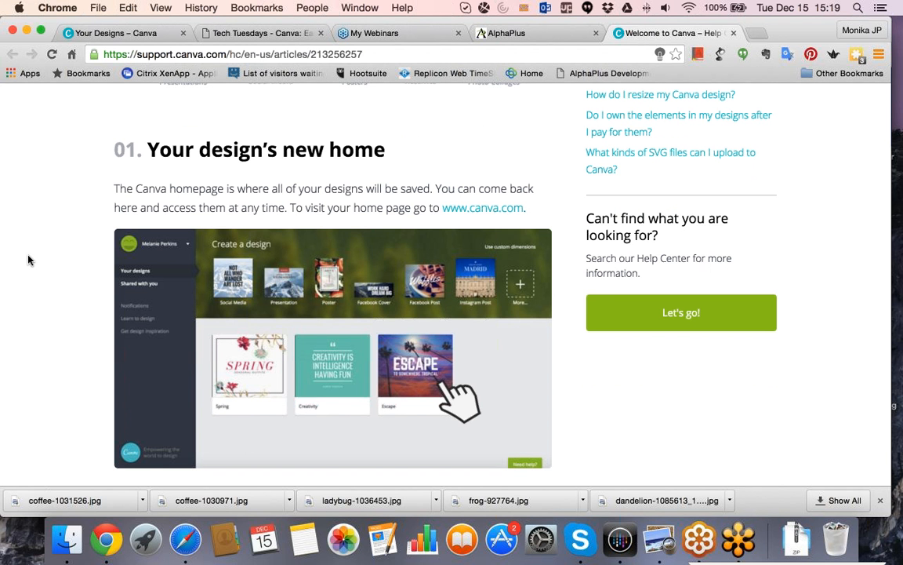
{"action": "scroll", "coordinate": [27, 260], "scroll_direction": "down", "scroll_amount": 8}
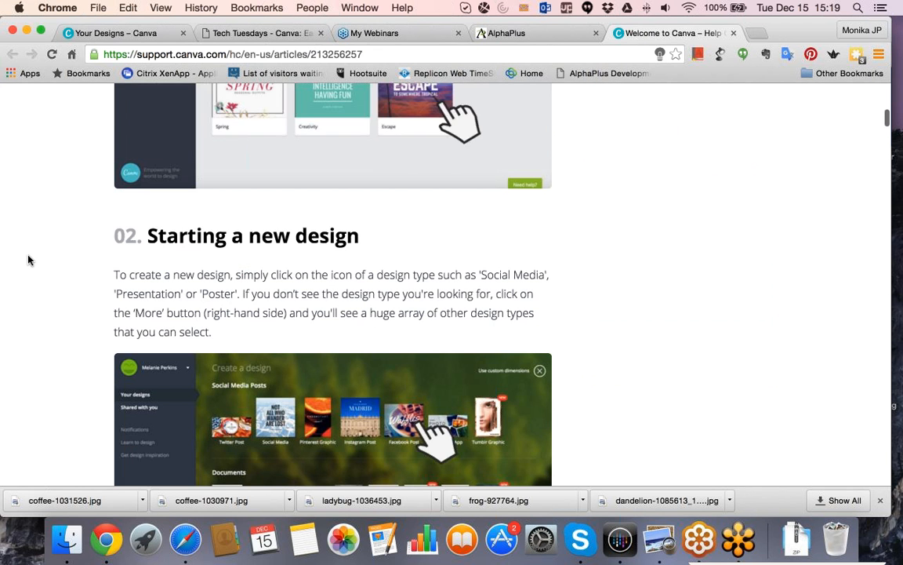
{"action": "scroll", "coordinate": [28, 260], "scroll_direction": "down", "scroll_amount": 1}
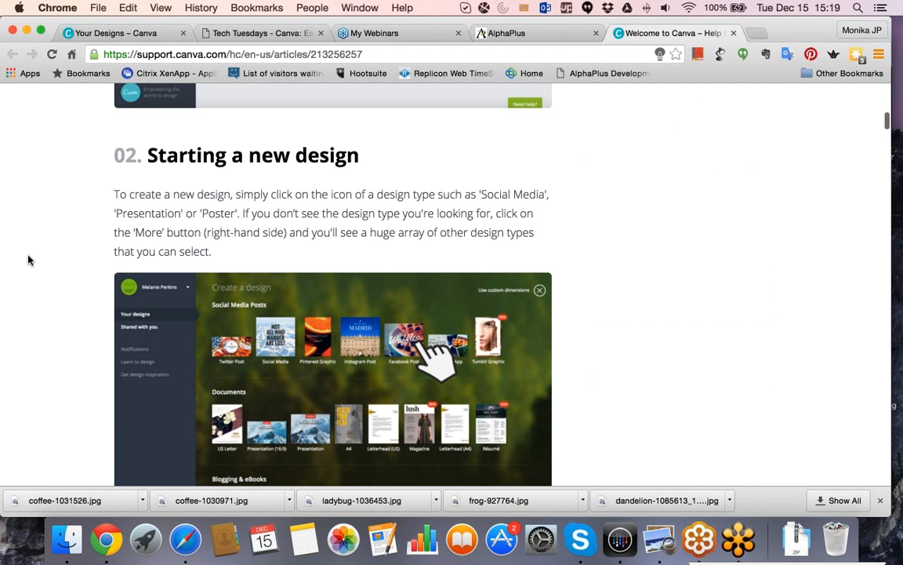
{"action": "scroll", "coordinate": [27, 260], "scroll_direction": "down", "scroll_amount": 3}
{"action": "scroll", "coordinate": [27, 261], "scroll_direction": "down", "scroll_amount": 2}
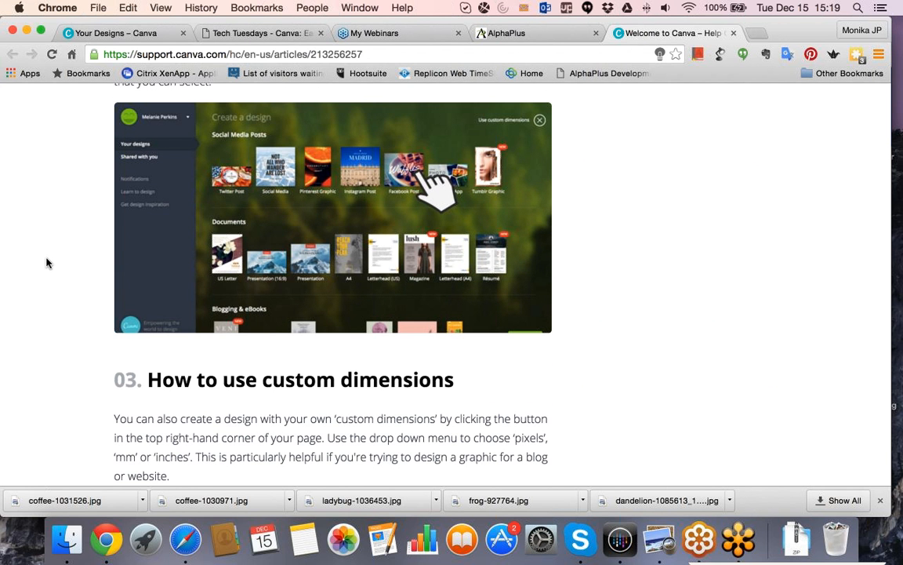
{"action": "scroll", "coordinate": [46, 263], "scroll_direction": "down", "scroll_amount": 10}
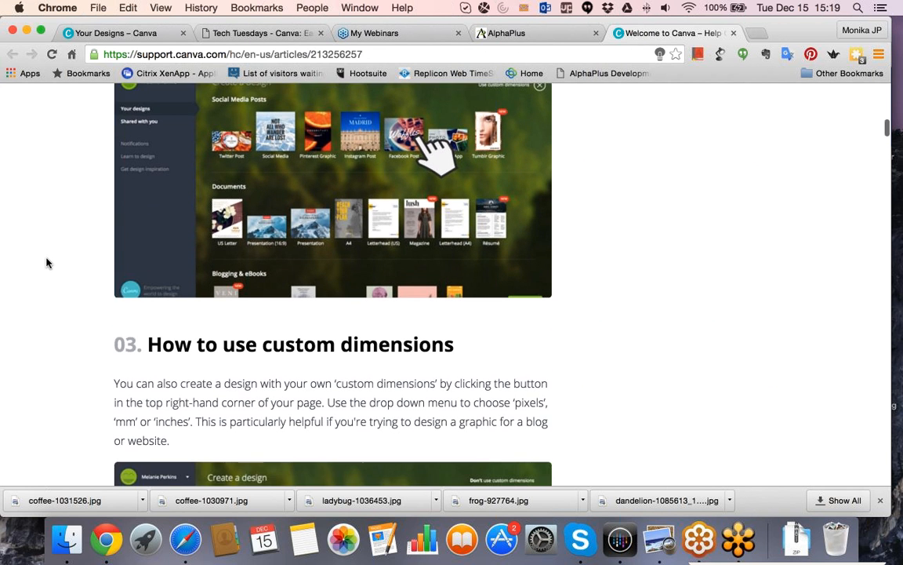
{"action": "scroll", "coordinate": [46, 263], "scroll_direction": "down", "scroll_amount": 2}
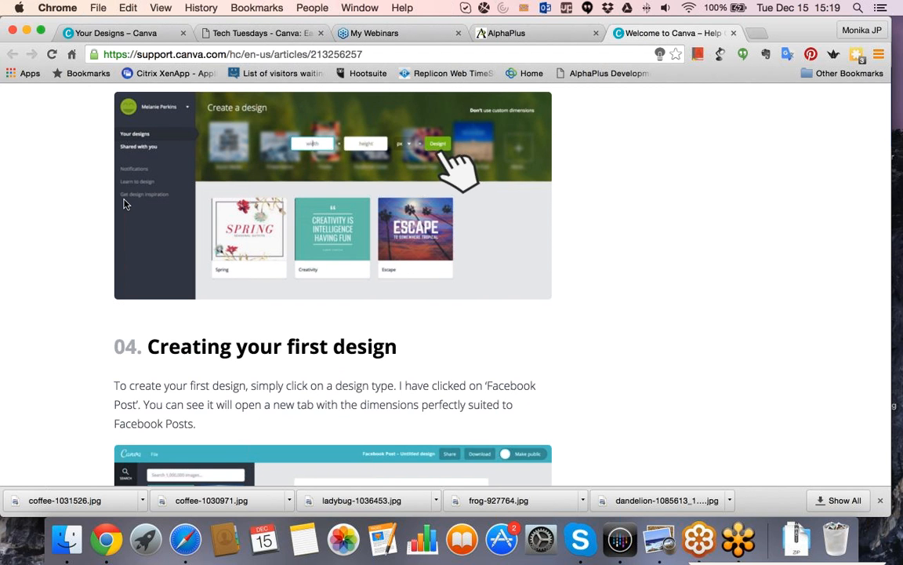
{"action": "scroll", "coordinate": [49, 244], "scroll_direction": "up", "scroll_amount": 1}
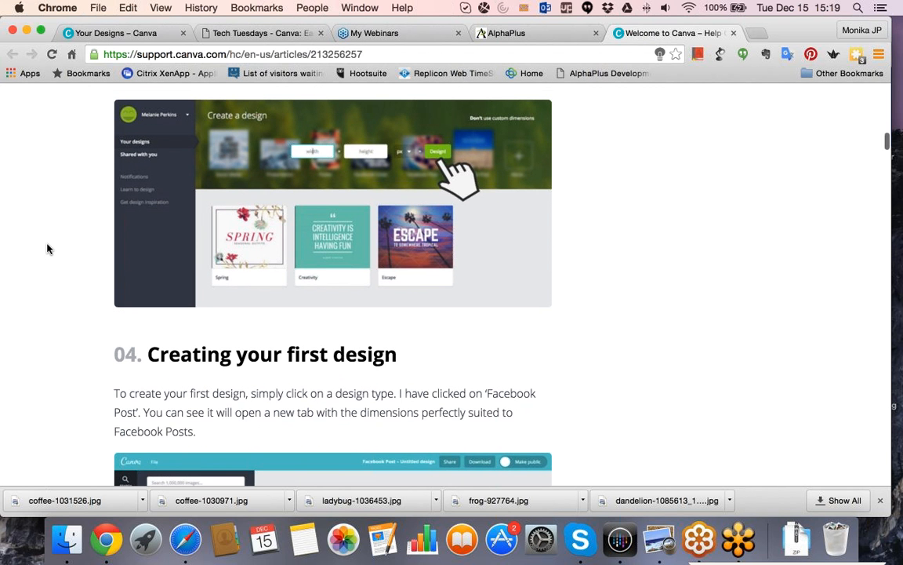
{"action": "scroll", "coordinate": [47, 249], "scroll_direction": "up", "scroll_amount": 7}
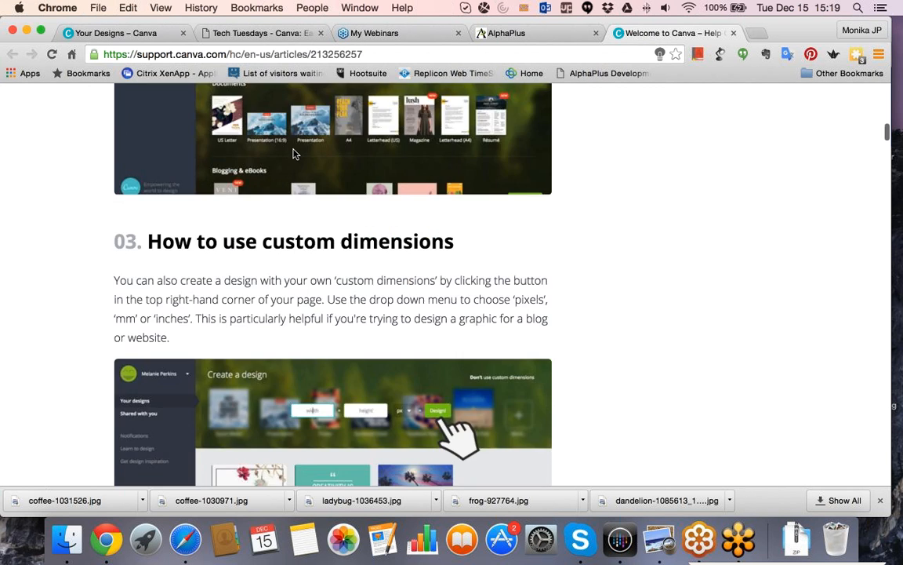
{"action": "scroll", "coordinate": [283, 174], "scroll_direction": "up", "scroll_amount": 15}
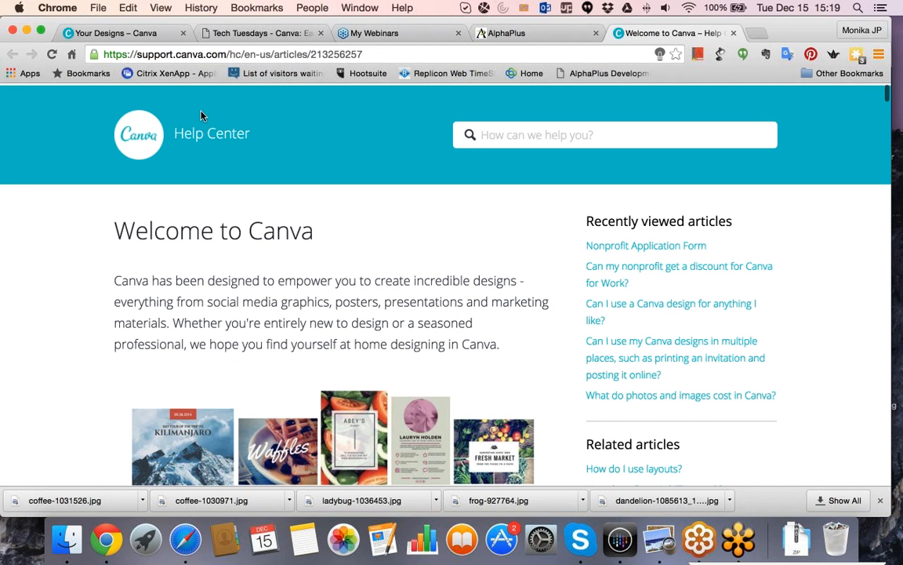
Open the Help Center's main page and review its help topics and the Work with us programs.
{"action": "left_click", "coordinate": [145, 134]}
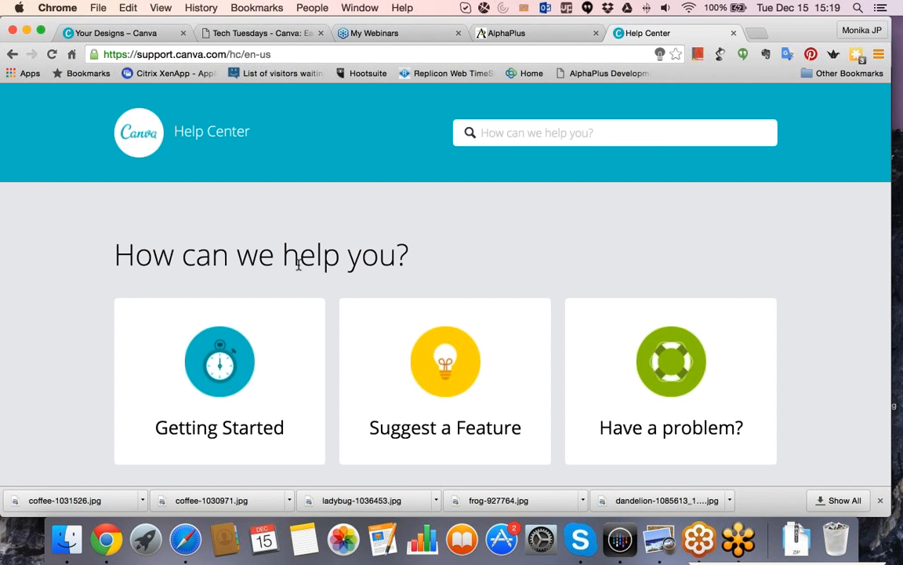
{"action": "scroll", "coordinate": [298, 265], "scroll_direction": "down", "scroll_amount": 5}
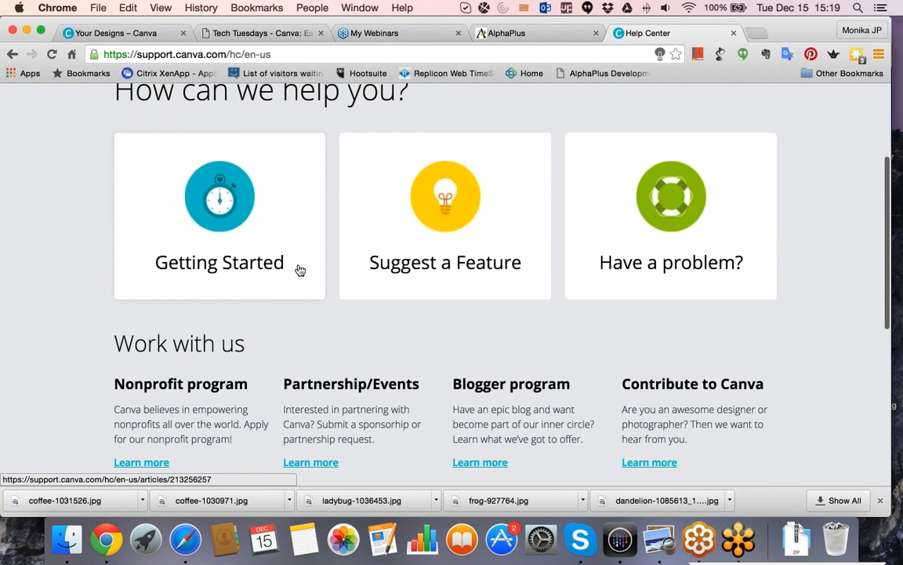
{"action": "scroll", "coordinate": [298, 269], "scroll_direction": "down", "scroll_amount": 3}
{"action": "scroll", "coordinate": [298, 269], "scroll_direction": "up", "scroll_amount": 5}
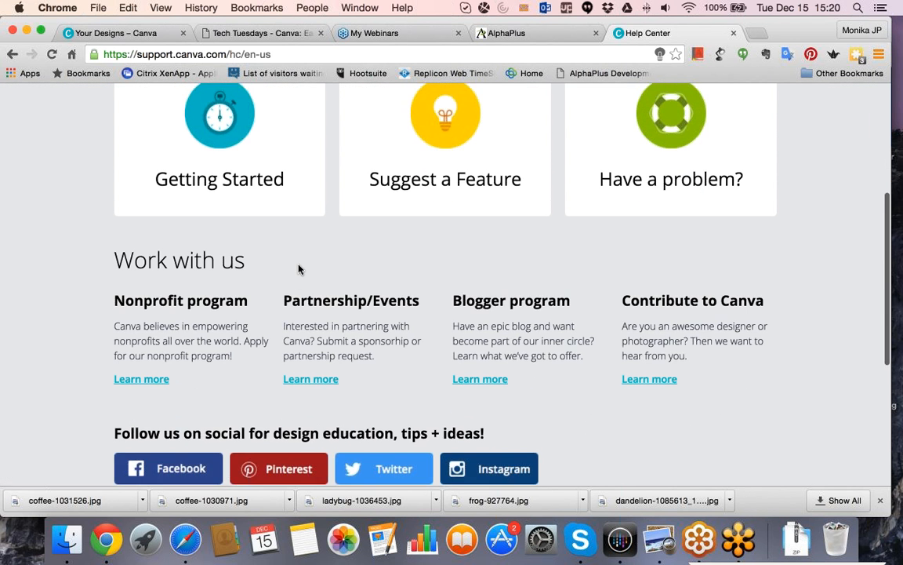
{"action": "scroll", "coordinate": [299, 270], "scroll_direction": "up", "scroll_amount": 3}
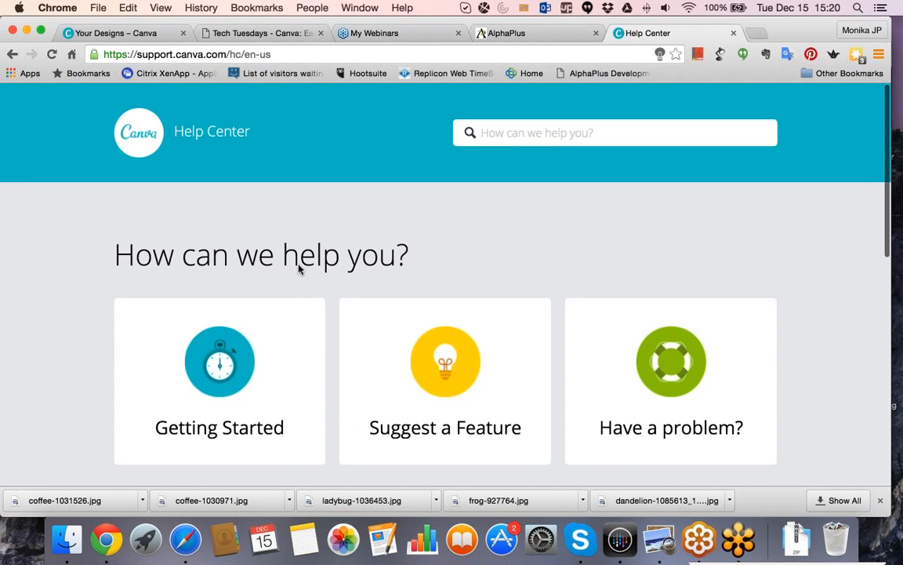
Shorten the page address to canva.com and load the Canva homepage.
{"action": "left_click", "coordinate": [177, 57]}
{"action": "key", "text": "BackSpace"}
{"action": "key", "text": "BackSpace"}
{"action": "key", "text": "BackSpace"}
{"action": "key", "text": "BackSpace"}
{"action": "key", "text": "BackSpace"}
{"action": "key", "text": "BackSpace"}
{"action": "key", "text": "BackSpace"}
{"action": "key", "text": "BackSpace"}
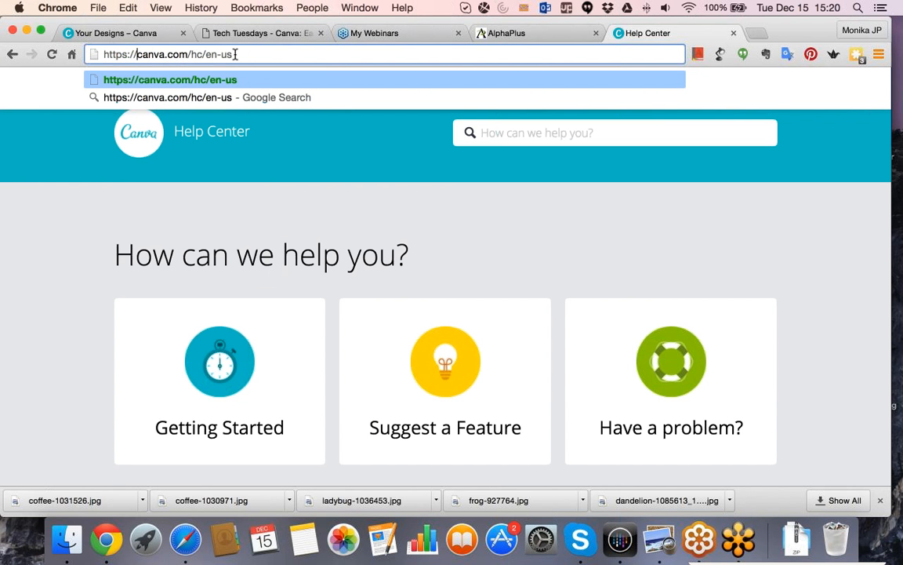
{"action": "key", "text": "BackSpace"}
{"action": "key", "text": "BackSpace"}
{"action": "key", "text": "BackSpace"}
{"action": "key", "text": "BackSpace"}
{"action": "key", "text": "BackSpace"}
{"action": "key", "text": "BackSpace"}
{"action": "key", "text": "BackSpace"}
{"action": "key", "text": "BackSpace"}
{"action": "key", "text": "BackSpace"}
{"action": "key", "text": "Return"}
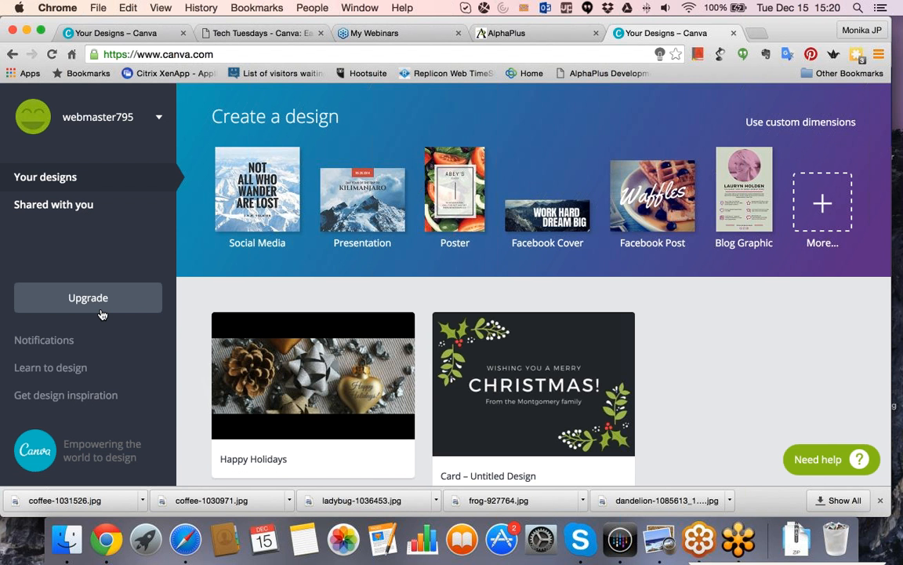
Open the design inspiration stream from the homepage and browse the designs shared by other members.
{"action": "scroll", "coordinate": [101, 305], "scroll_direction": "down", "scroll_amount": 1}
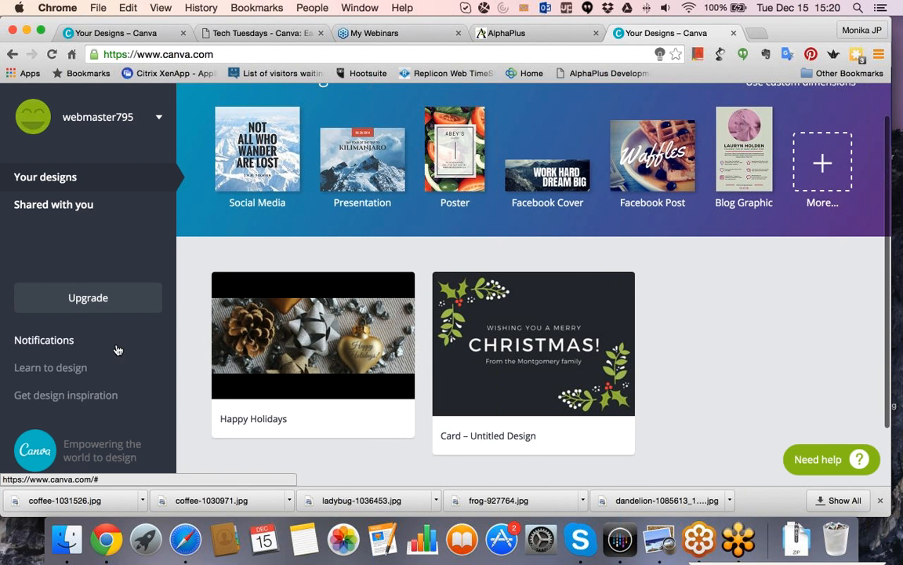
{"action": "scroll", "coordinate": [118, 365], "scroll_direction": "down", "scroll_amount": 1}
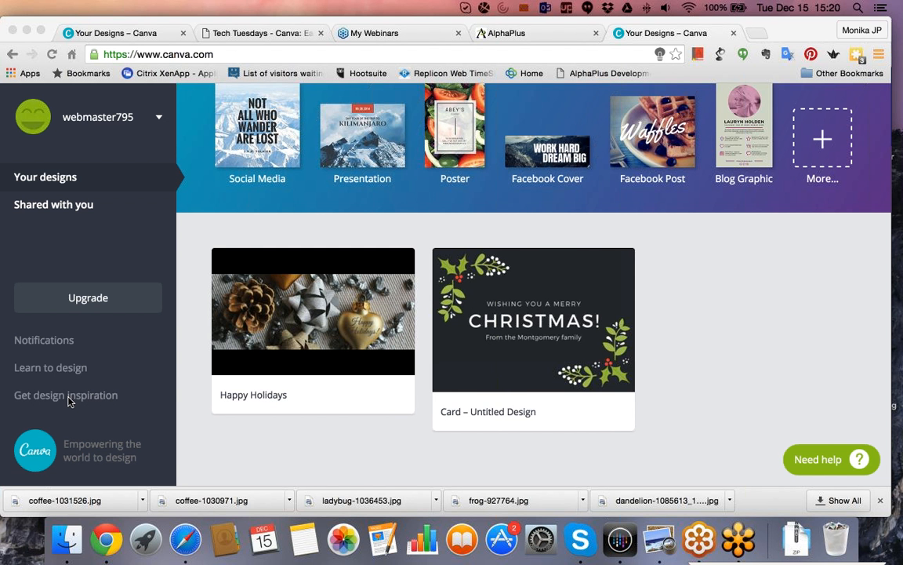
{"action": "left_click", "coordinate": [69, 402]}
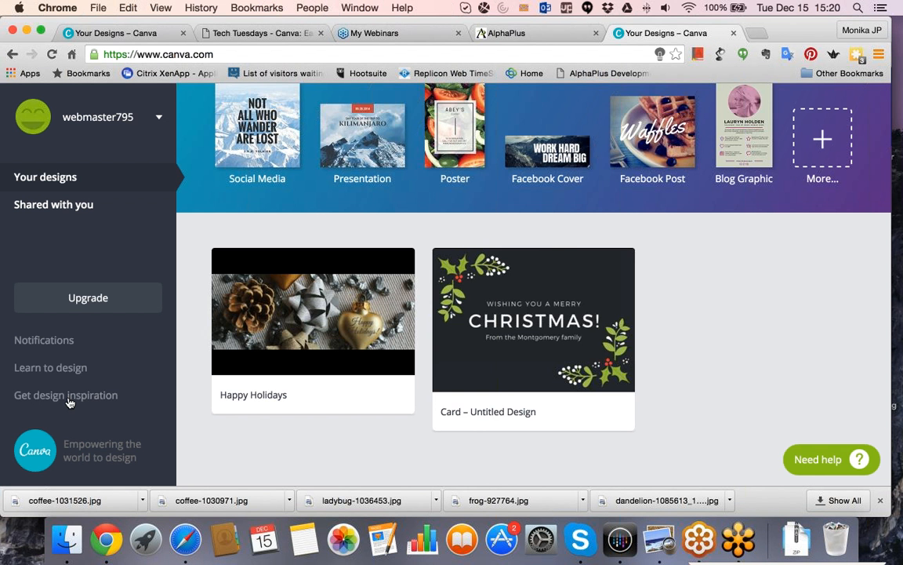
{"action": "left_click", "coordinate": [87, 397]}
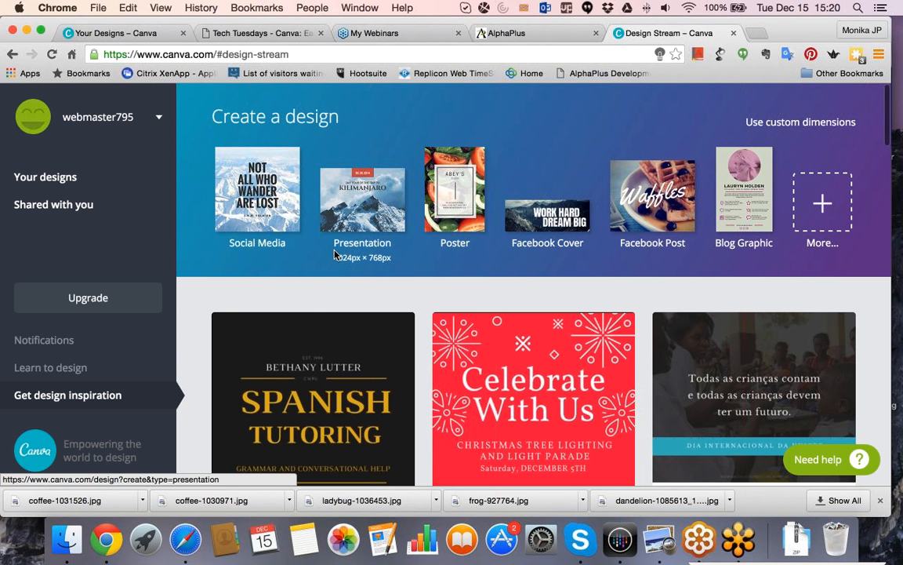
{"action": "scroll", "coordinate": [329, 287], "scroll_direction": "down", "scroll_amount": 2}
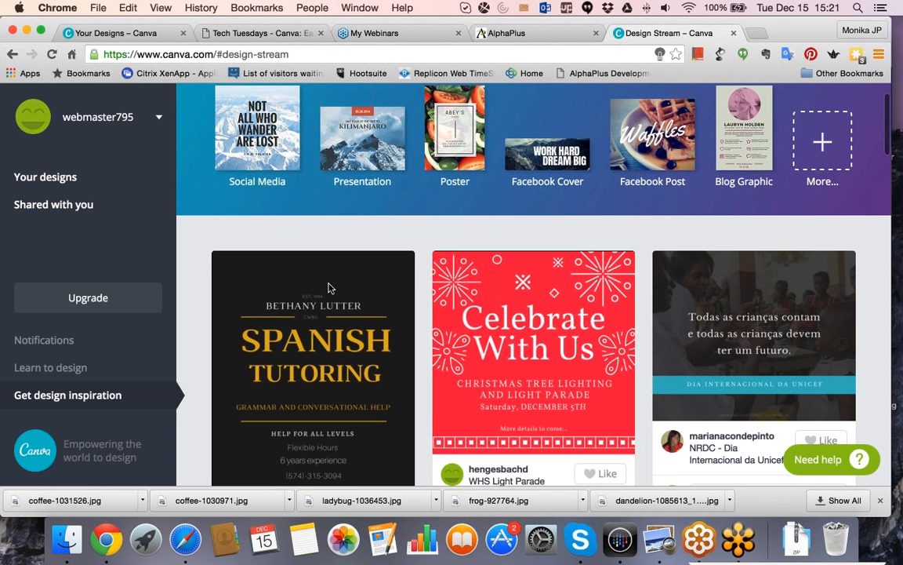
{"action": "scroll", "coordinate": [329, 288], "scroll_direction": "down", "scroll_amount": 7}
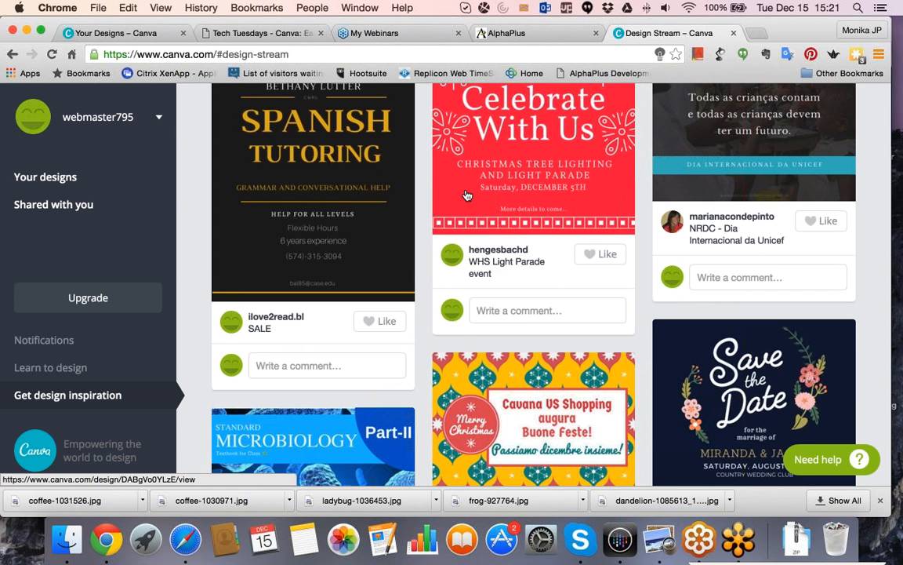
{"action": "scroll", "coordinate": [465, 194], "scroll_direction": "up", "scroll_amount": 5}
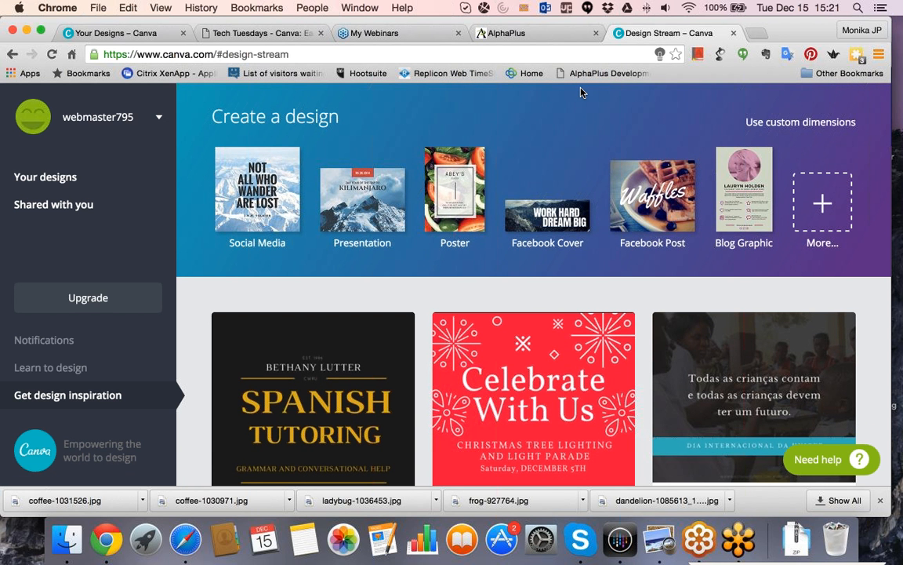
Show the full list of design types and look through its categories, including Documents, Blogging & eBooks and Marketing Materials.
{"action": "scroll", "coordinate": [365, 474], "scroll_direction": "down", "scroll_amount": 2}
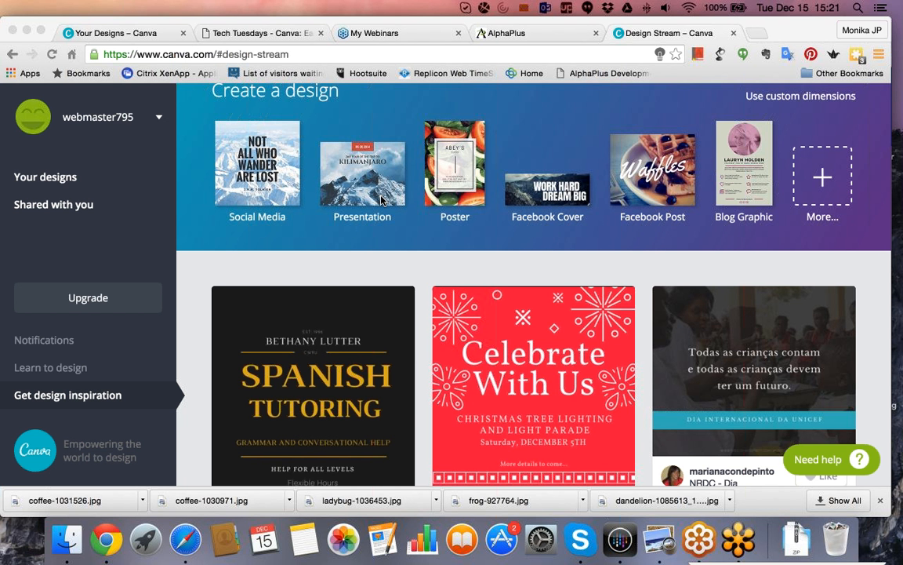
{"action": "left_click", "coordinate": [823, 179]}
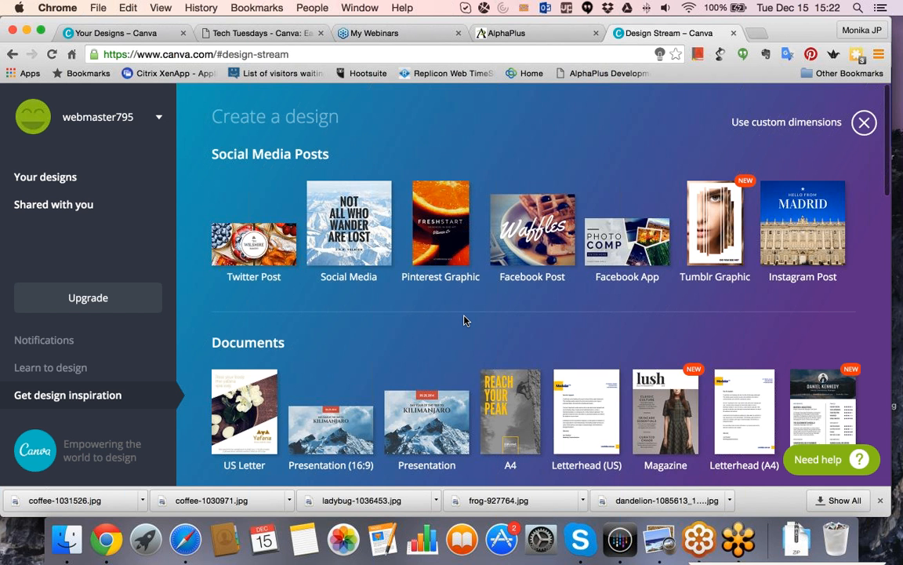
{"action": "scroll", "coordinate": [464, 319], "scroll_direction": "down", "scroll_amount": 3}
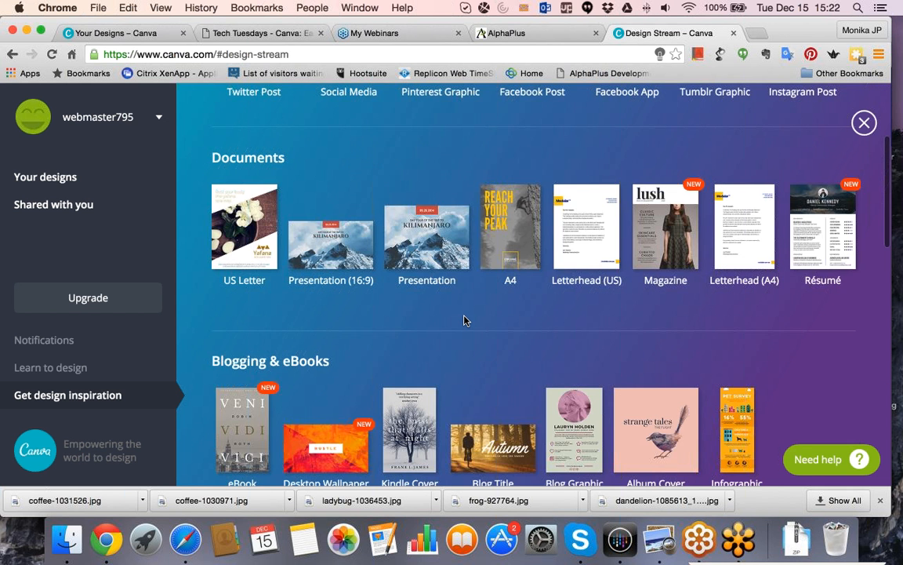
{"action": "scroll", "coordinate": [463, 320], "scroll_direction": "down", "scroll_amount": 3}
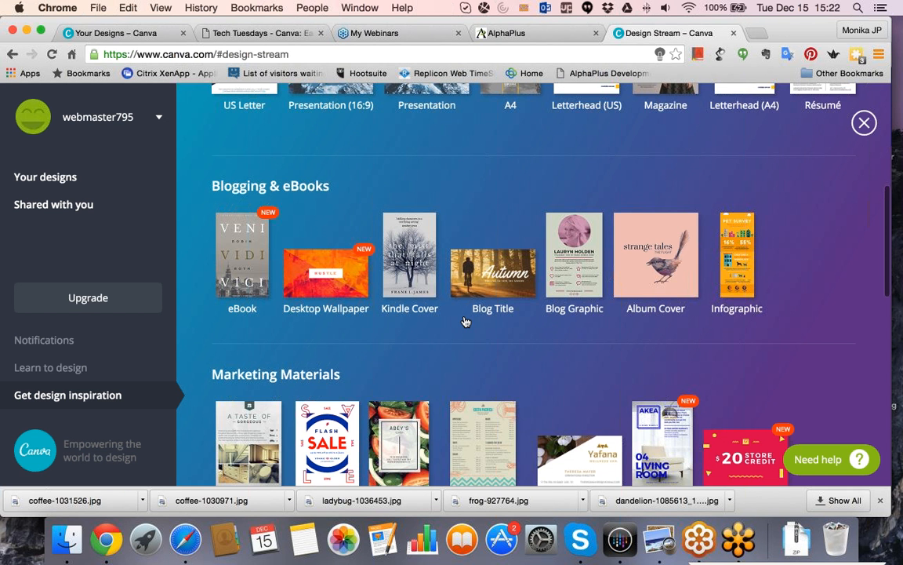
{"action": "scroll", "coordinate": [465, 321], "scroll_direction": "down", "scroll_amount": 3}
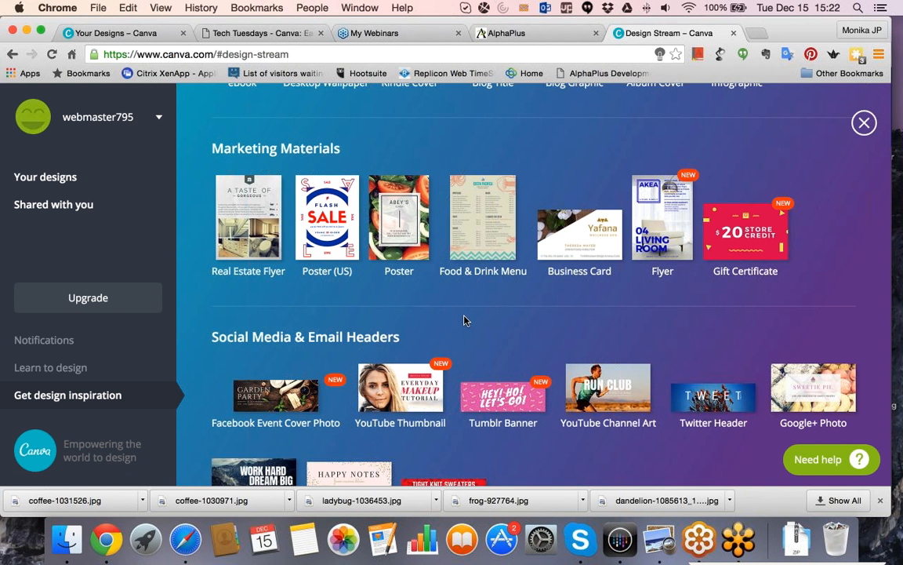
{"action": "scroll", "coordinate": [464, 319], "scroll_direction": "down", "scroll_amount": 1}
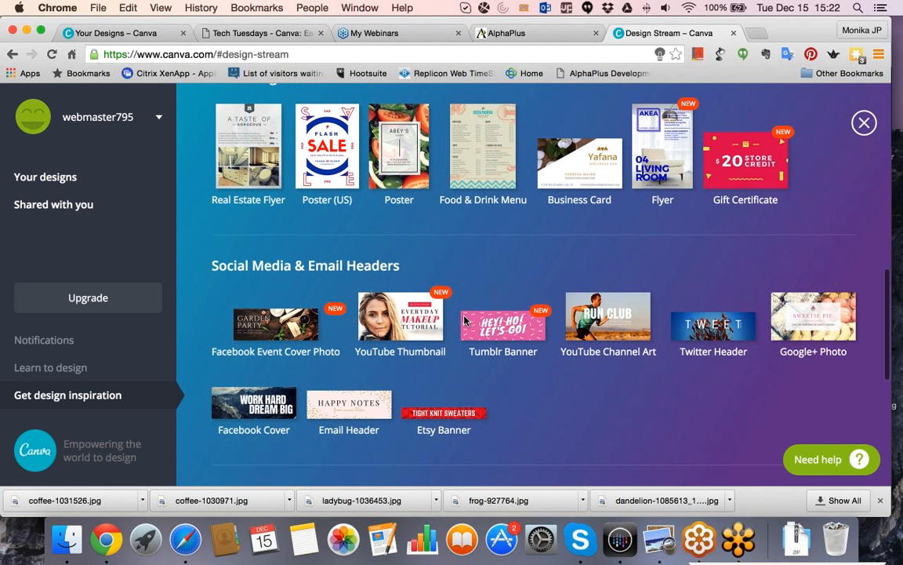
{"action": "scroll", "coordinate": [463, 319], "scroll_direction": "down", "scroll_amount": 1}
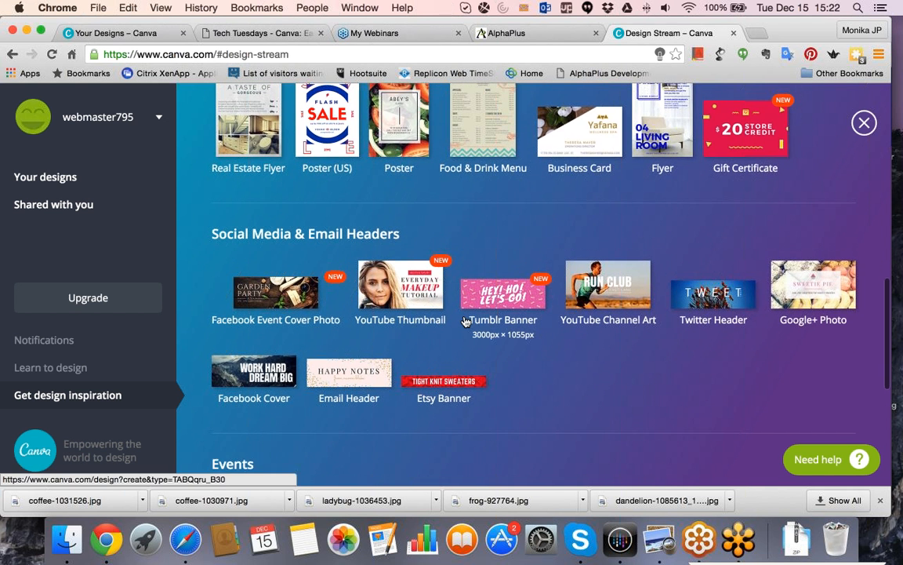
{"action": "scroll", "coordinate": [465, 321], "scroll_direction": "up", "scroll_amount": 1}
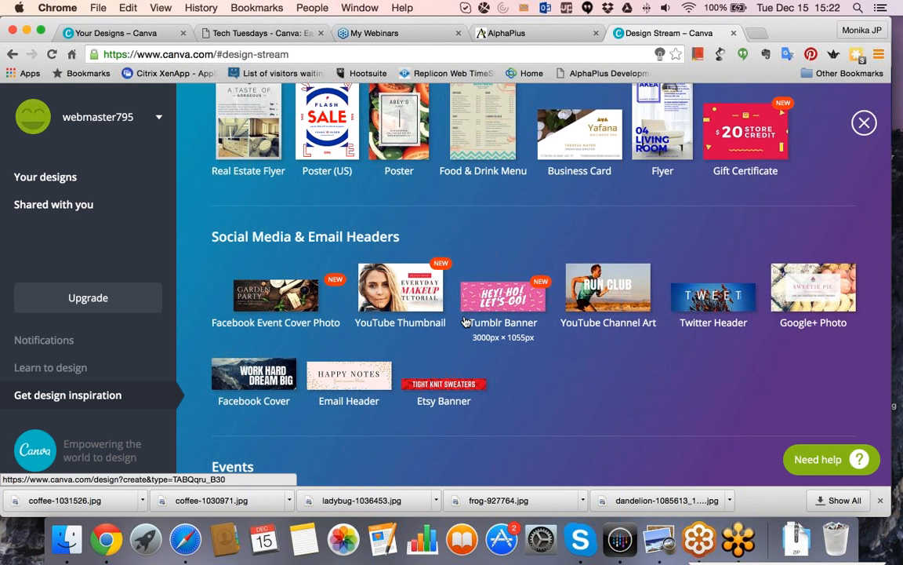
{"action": "scroll", "coordinate": [465, 322], "scroll_direction": "up", "scroll_amount": 2}
{"action": "scroll", "coordinate": [465, 322], "scroll_direction": "up", "scroll_amount": 5}
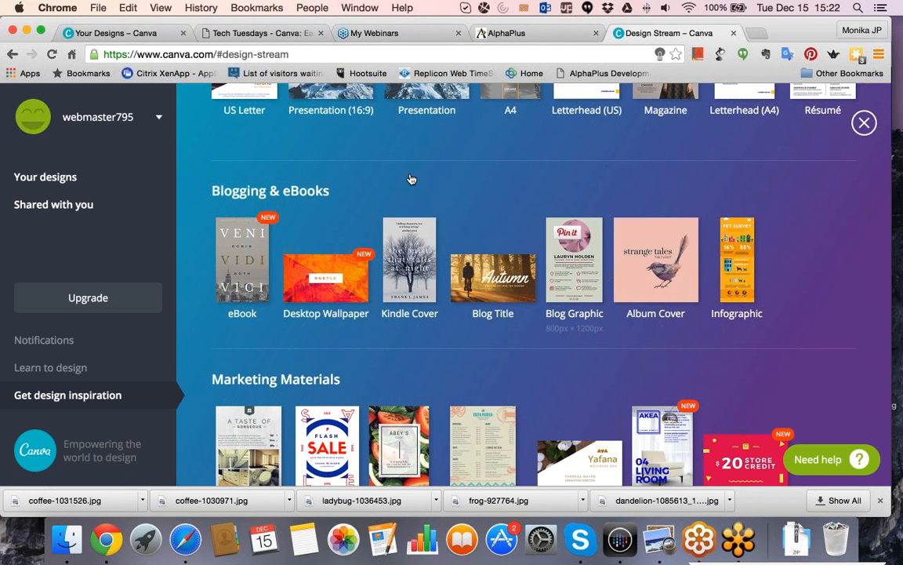
Start a new Infographic design and apply the free Pet Survey layout to its blank page.
{"action": "left_click", "coordinate": [738, 270]}
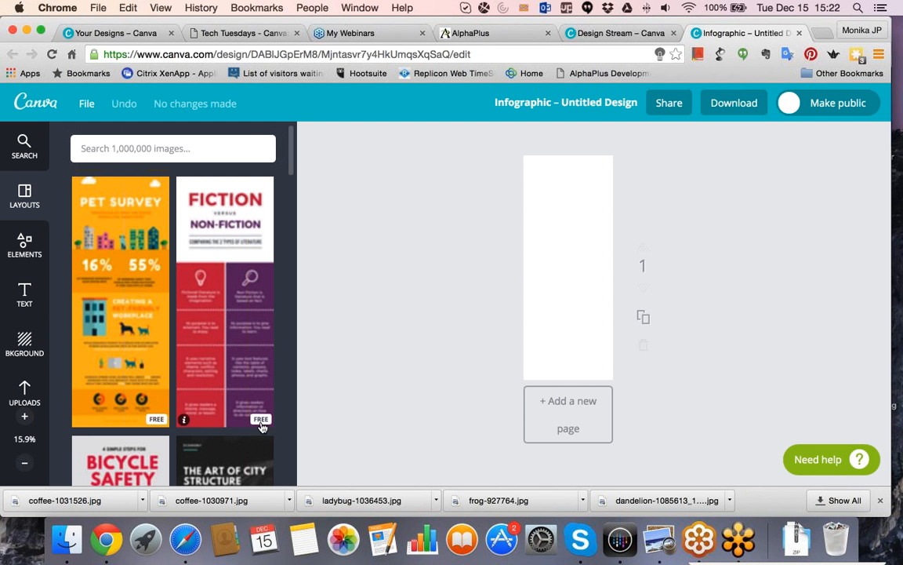
{"action": "left_click", "coordinate": [167, 407]}
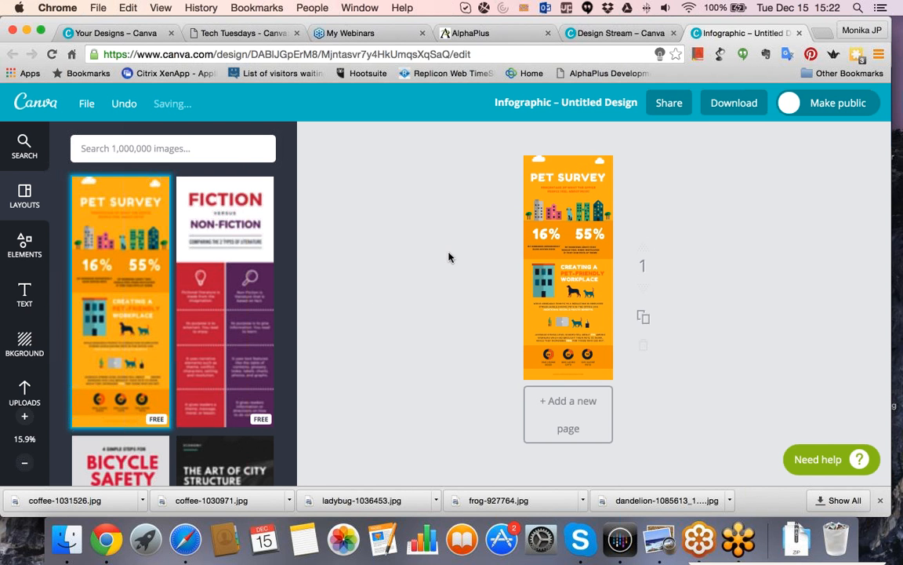
Edit the infographic's main title so that it reads only "SURVEY".
{"action": "left_click", "coordinate": [582, 269]}
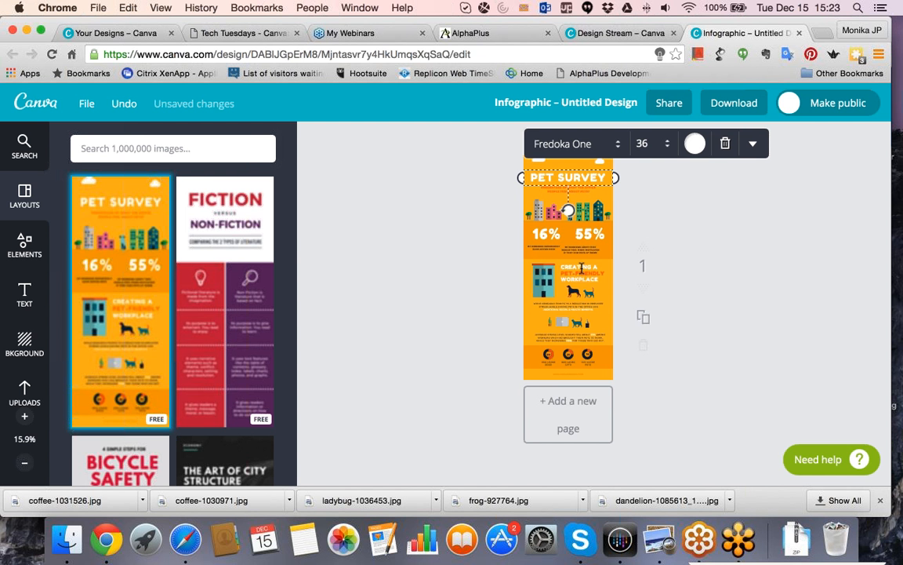
{"action": "type", "text": "S"}
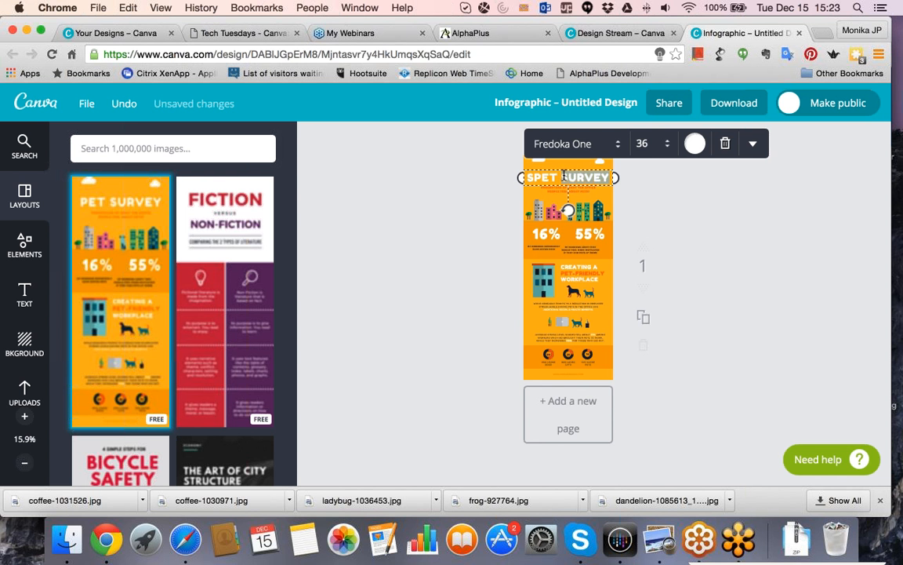
{"action": "key", "text": "BackSpace"}
{"action": "key", "text": "BackSpace"}
{"action": "key", "text": "BackSpace"}
{"action": "key", "text": "BackSpace"}
{"action": "key", "text": "BackSpace"}
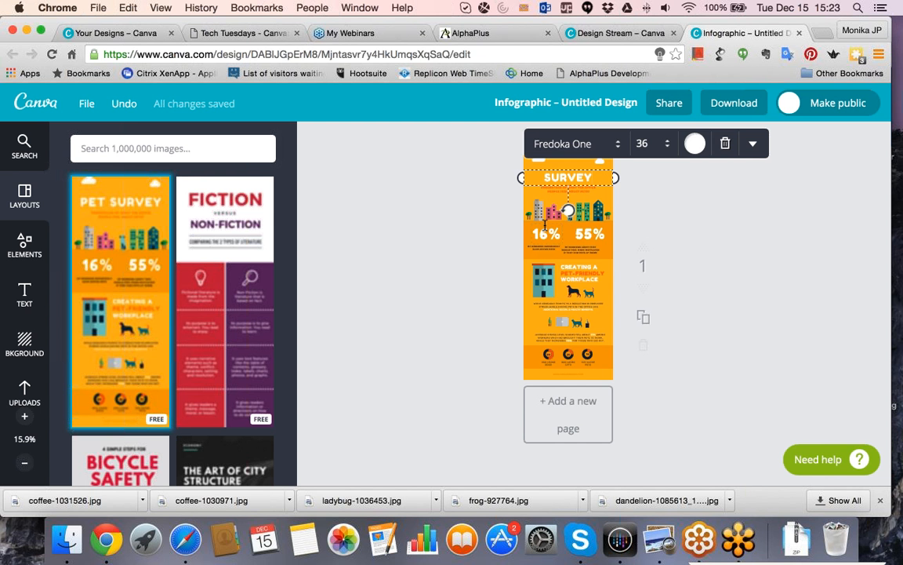
Delete the building illustration beside the "Creating a pet-friendly workplace" heading.
{"action": "left_click", "coordinate": [545, 227]}
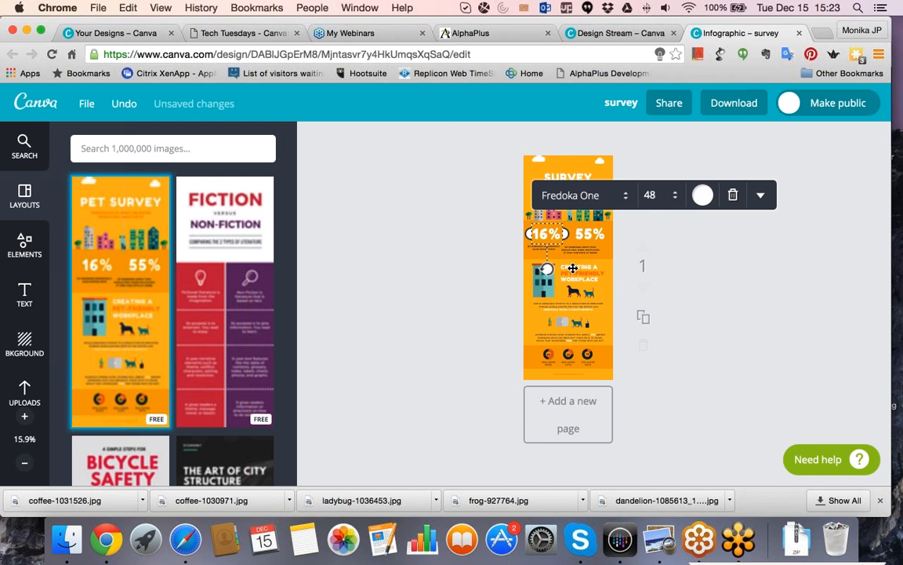
{"action": "left_click", "coordinate": [545, 288]}
{"action": "key", "text": "Delete"}
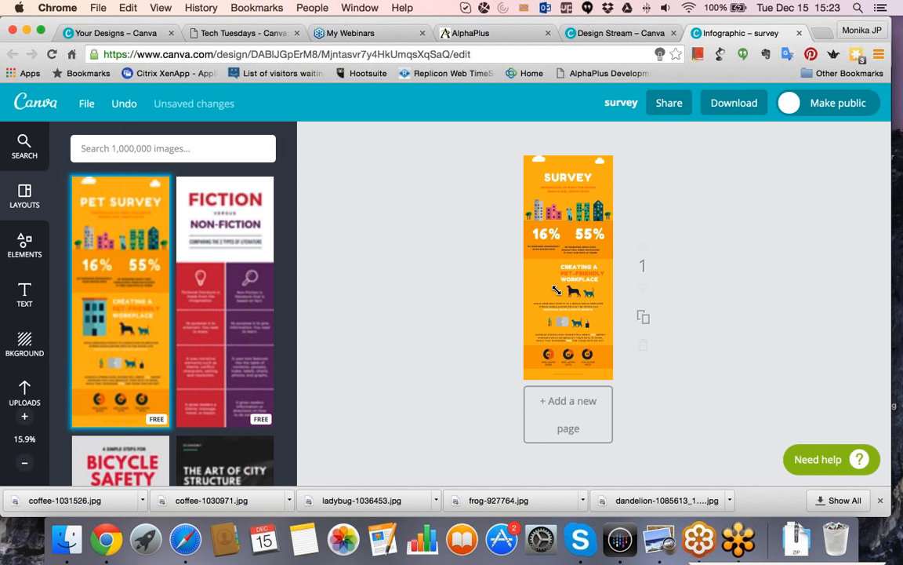
Select the dog illustration and view its editing options.
{"action": "left_click", "coordinate": [572, 290]}
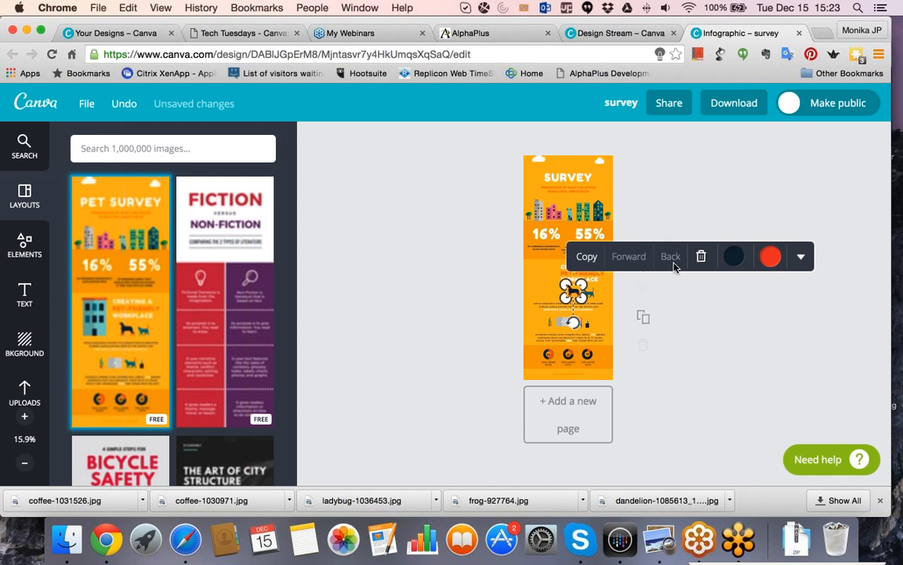
{"action": "left_click", "coordinate": [801, 262]}
{"action": "left_click", "coordinate": [802, 261]}
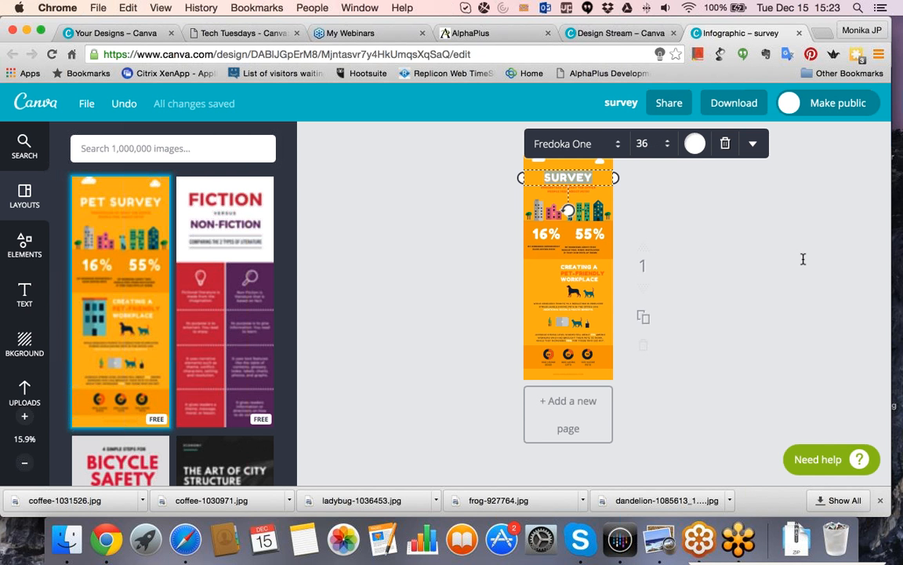
Replace the infographic's main title with "TEXT", set its font to Euphoria Script and check its further formatting options.
{"action": "type", "text": "TEXT"}
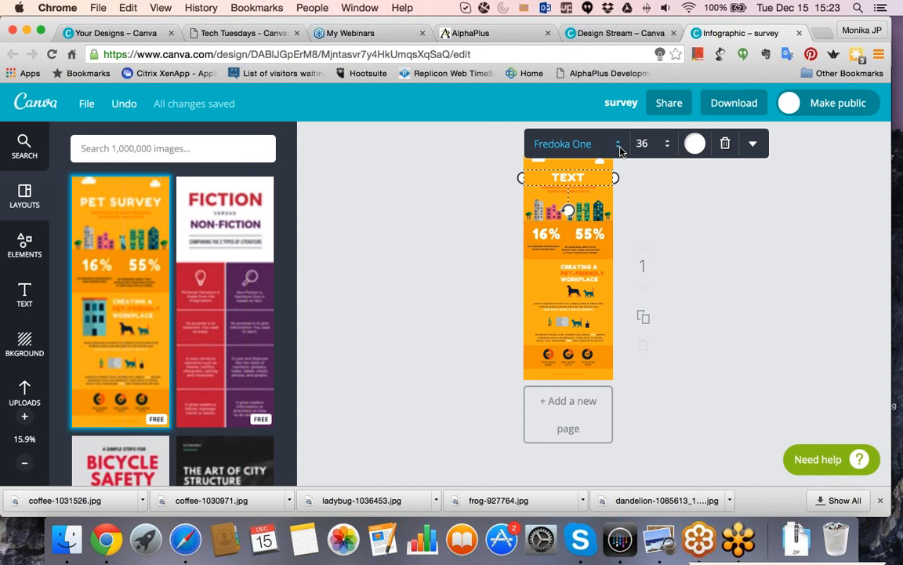
{"action": "left_click", "coordinate": [620, 151]}
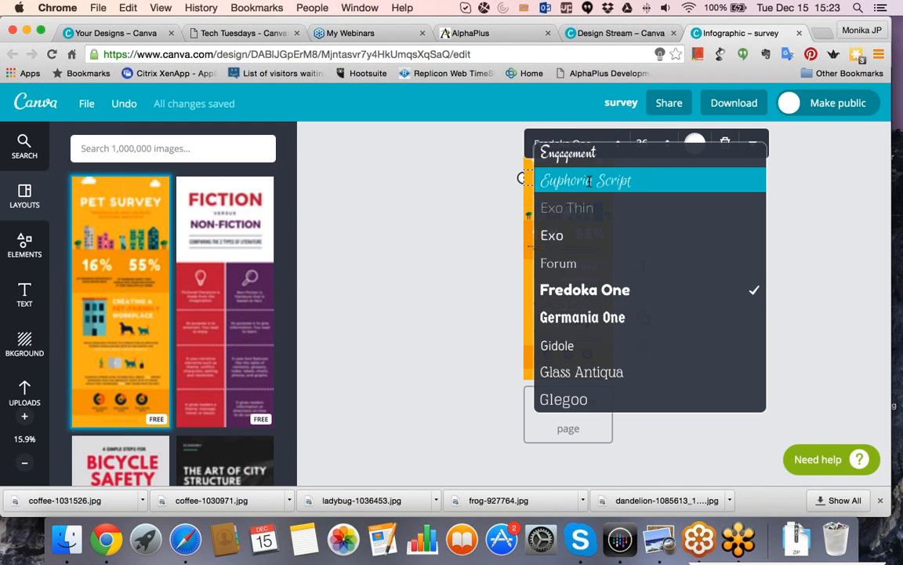
{"action": "left_click", "coordinate": [590, 180]}
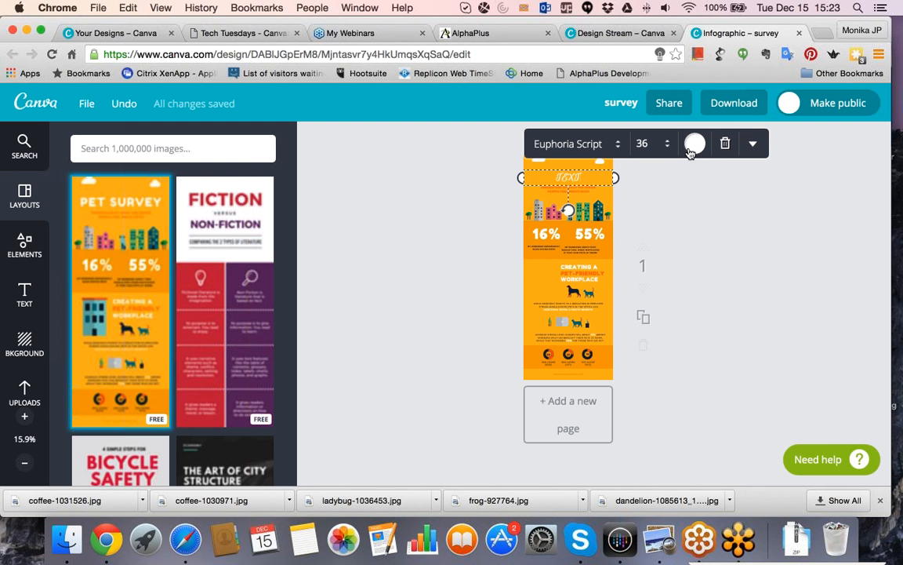
{"action": "left_click", "coordinate": [753, 145]}
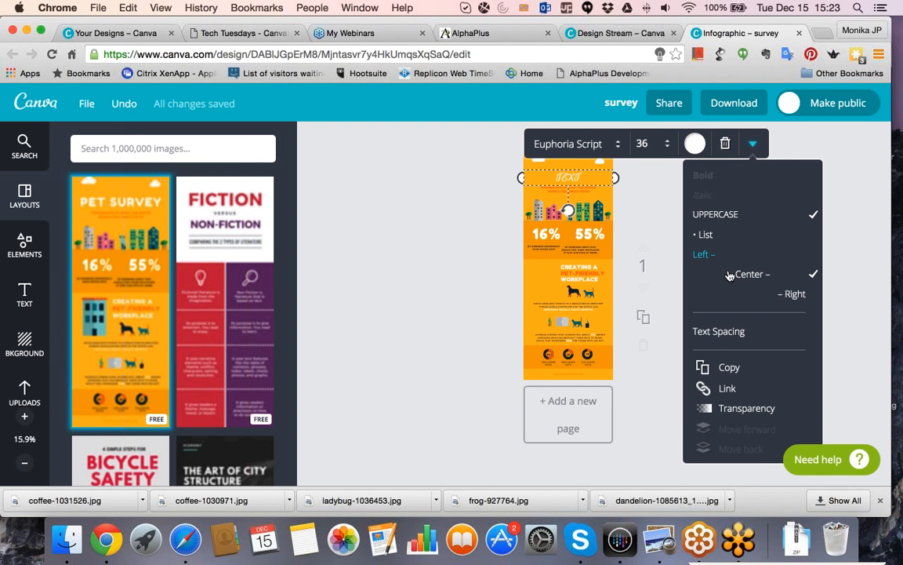
{"action": "left_click", "coordinate": [491, 304]}
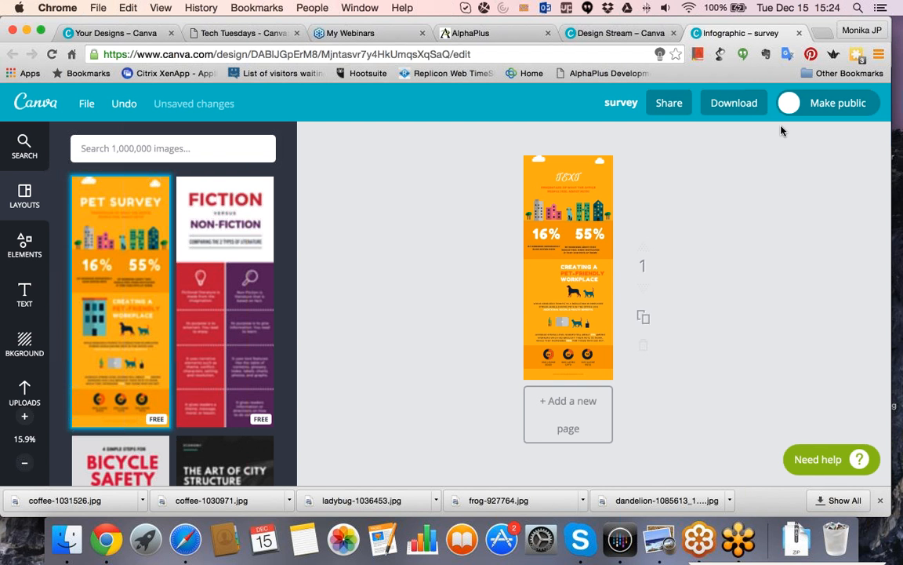
Download the infographic as a JPG image for web, saving it as "survey" in the PIXABAY folder.
{"action": "left_click", "coordinate": [740, 108]}
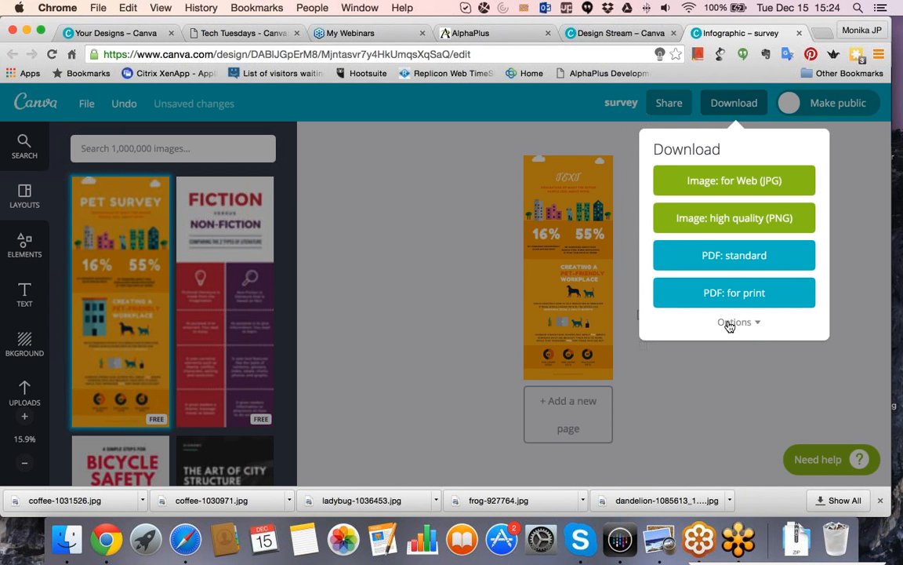
{"action": "left_click", "coordinate": [726, 180]}
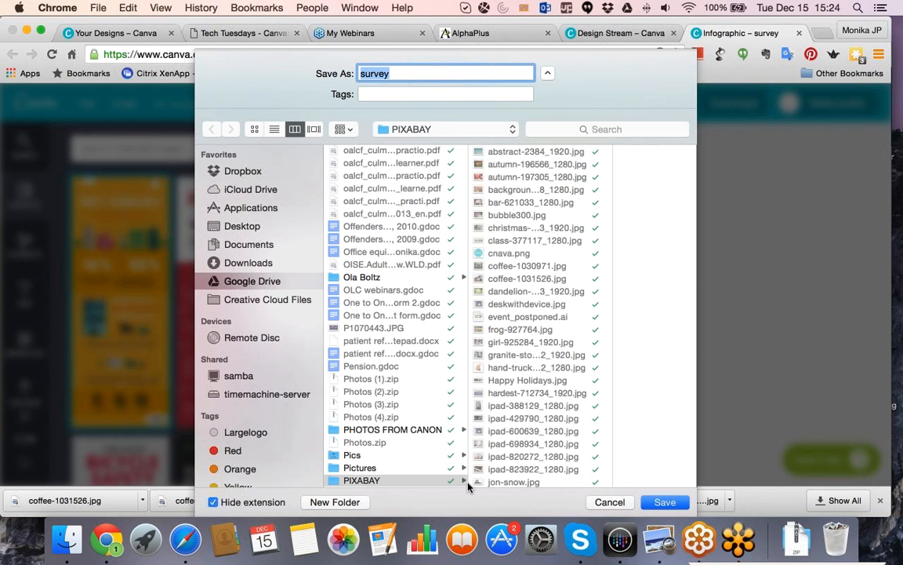
{"action": "left_click", "coordinate": [660, 560]}
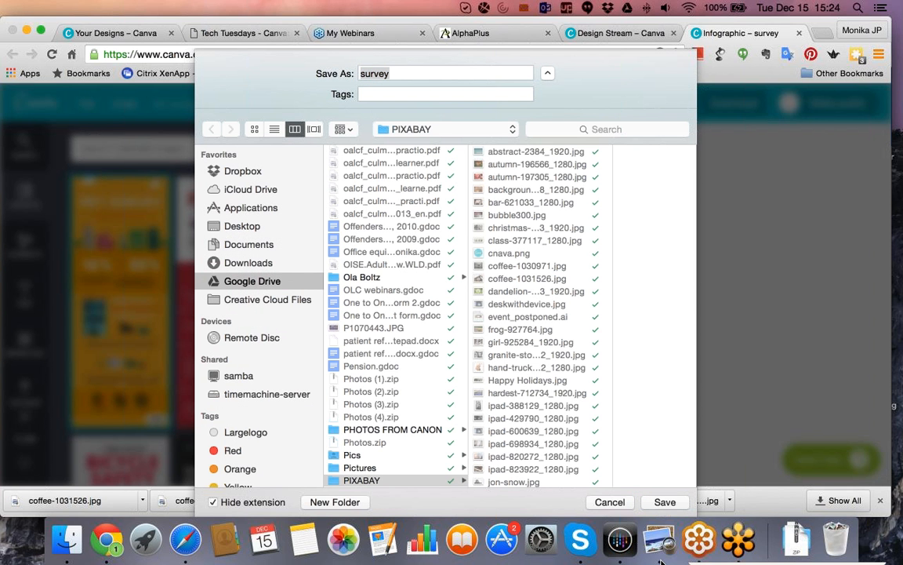
{"action": "left_click", "coordinate": [640, 452]}
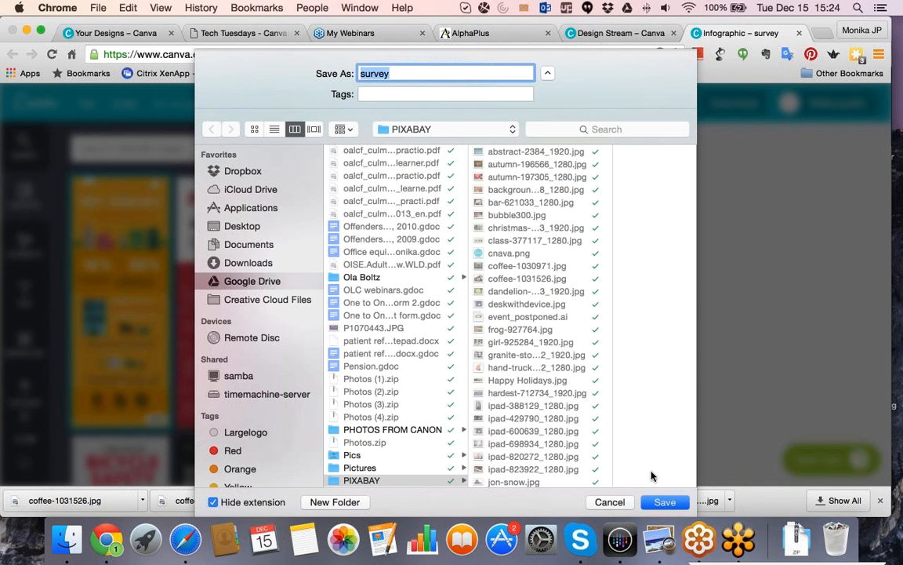
{"action": "left_click", "coordinate": [746, 290]}
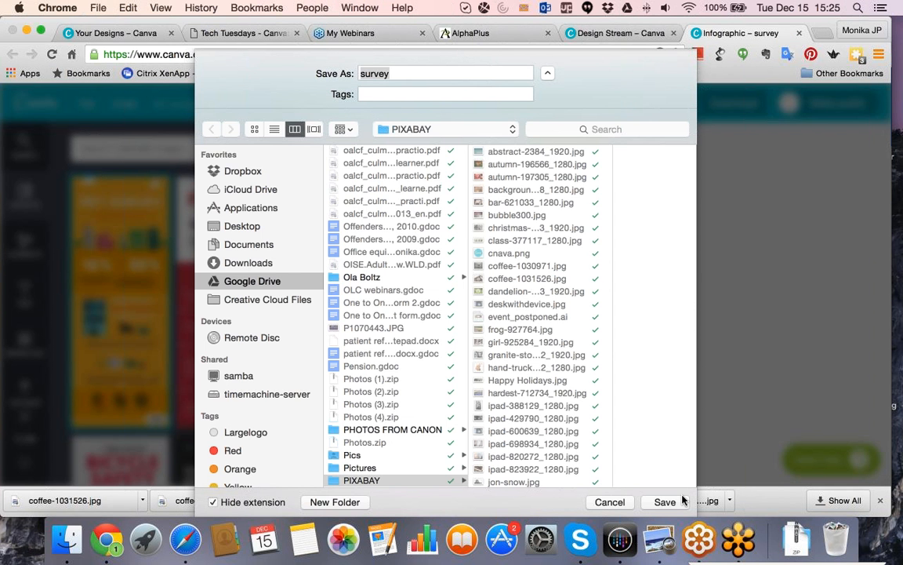
{"action": "left_click", "coordinate": [681, 501]}
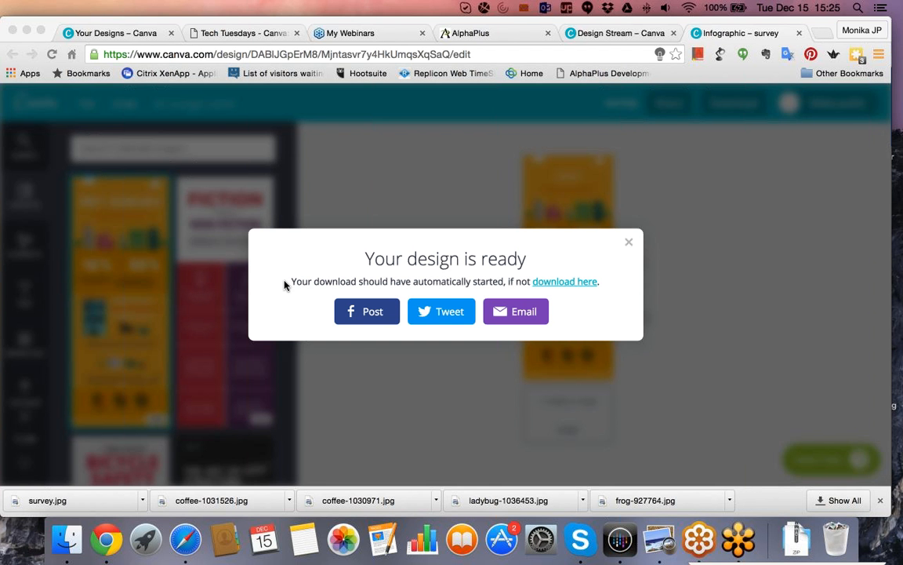
{"action": "left_click", "coordinate": [629, 243]}
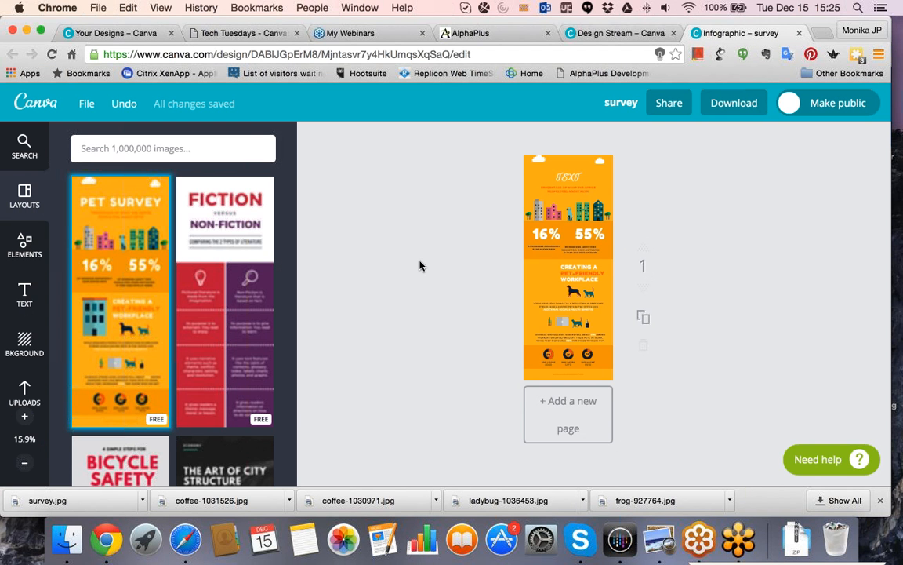
Browse the infographic layouts and apply the paid Chicago layout to the page.
{"action": "scroll", "coordinate": [231, 274], "scroll_direction": "down", "scroll_amount": 1}
{"action": "scroll", "coordinate": [231, 274], "scroll_direction": "down", "scroll_amount": 3}
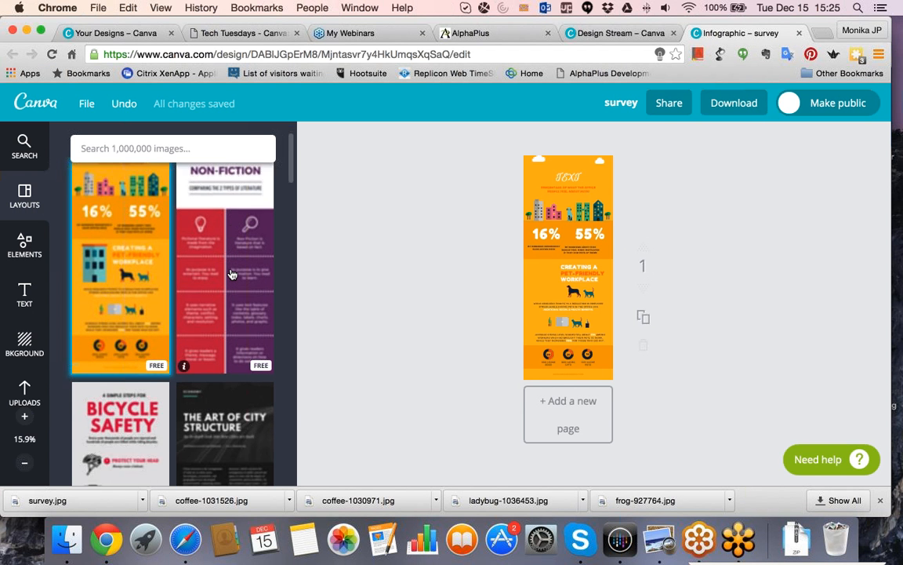
{"action": "scroll", "coordinate": [231, 274], "scroll_direction": "down", "scroll_amount": 7}
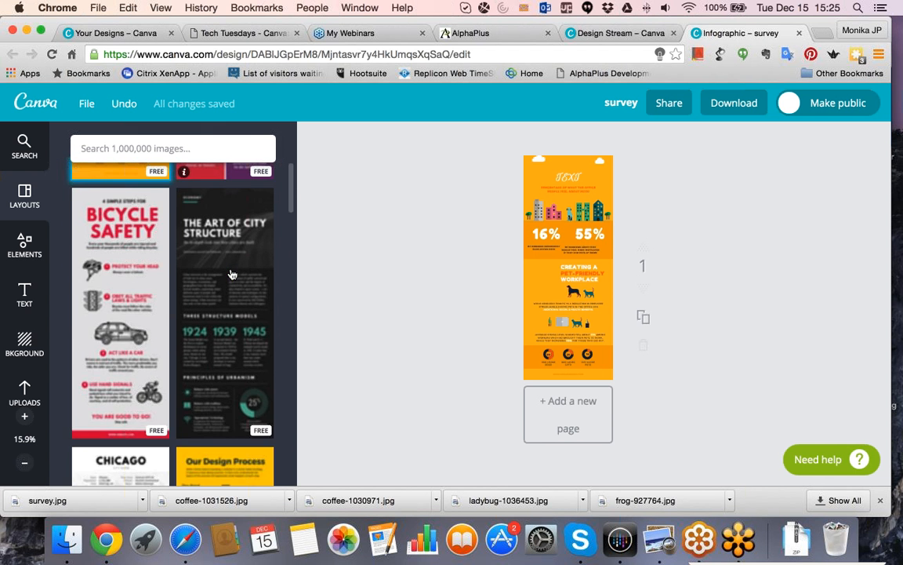
{"action": "scroll", "coordinate": [231, 274], "scroll_direction": "down", "scroll_amount": 7}
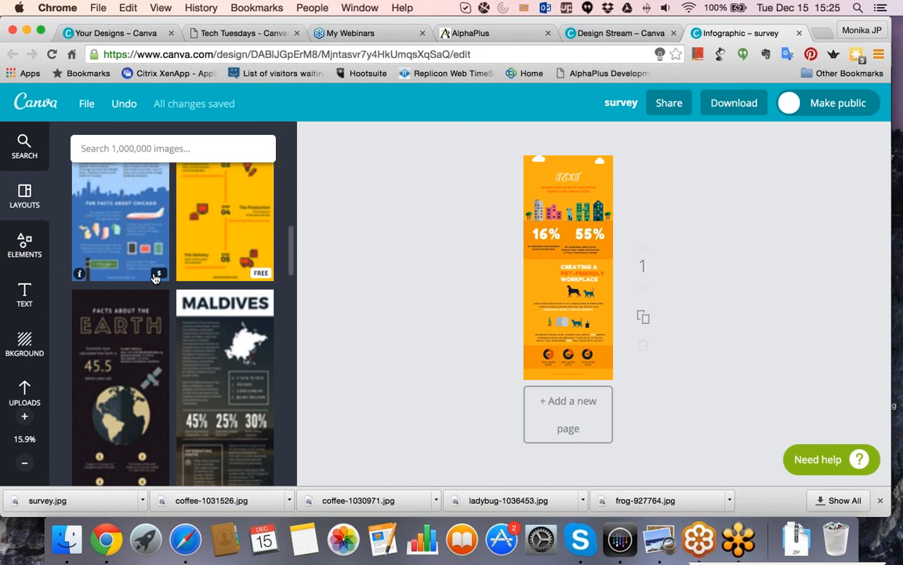
{"action": "left_click", "coordinate": [155, 277]}
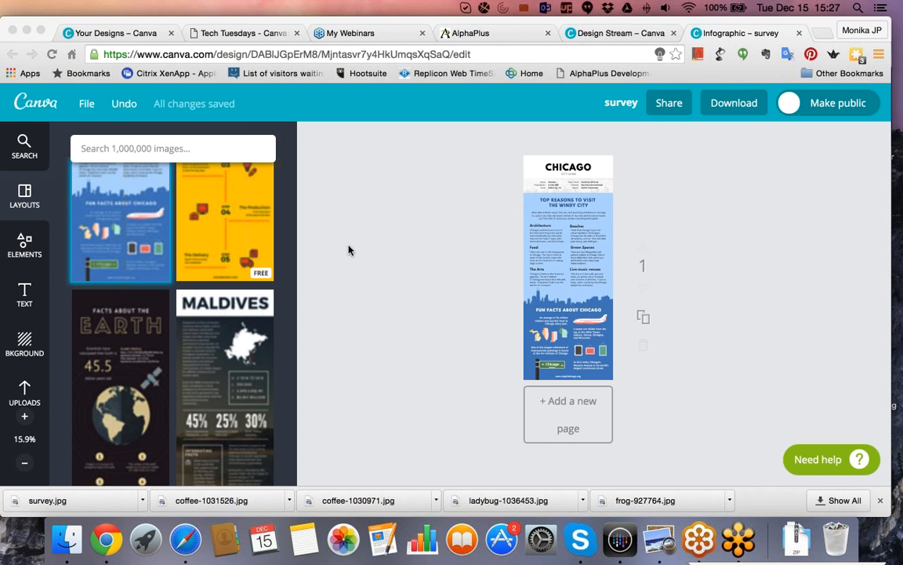
Start a new Social Media design from the homepage and apply the free dark Christmas layout with holly corners.
{"action": "left_click", "coordinate": [33, 109]}
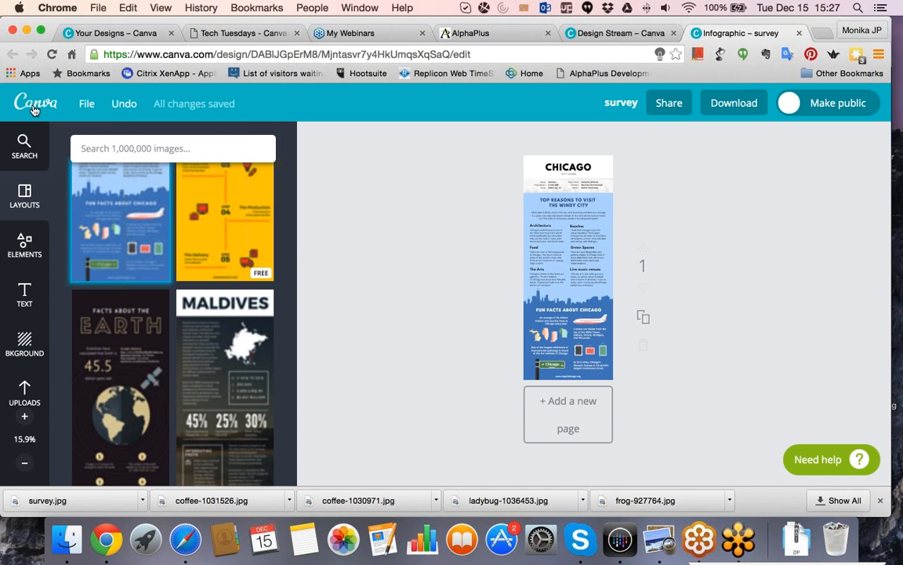
{"action": "left_click", "coordinate": [45, 103]}
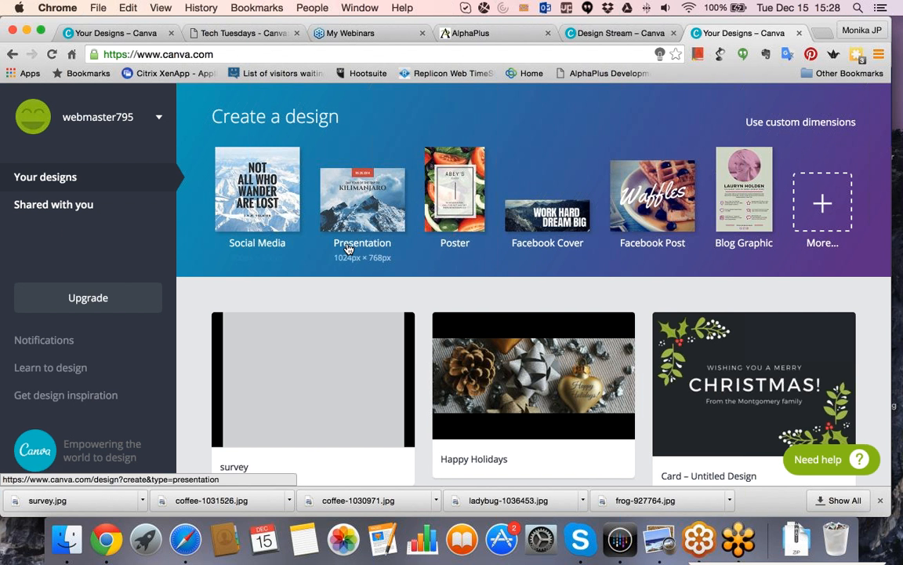
{"action": "left_click", "coordinate": [239, 176]}
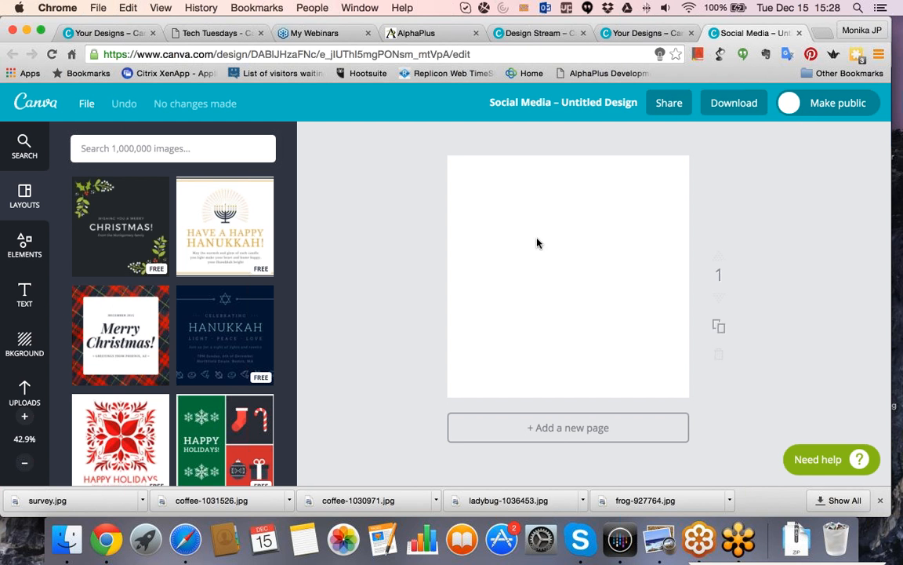
{"action": "left_click", "coordinate": [148, 232]}
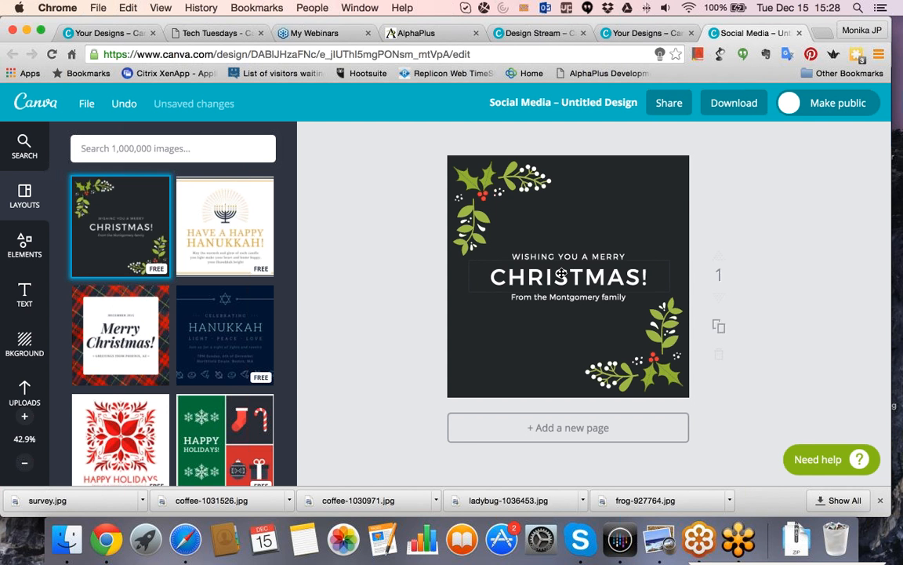
Change the sender line below the Christmas heading to "From the AlphaPlus family".
{"action": "left_click", "coordinate": [565, 299]}
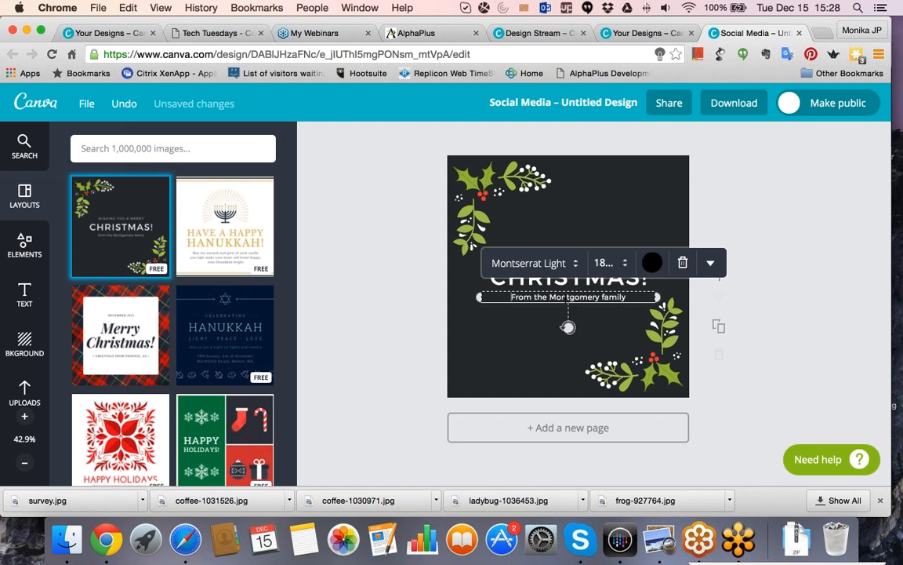
{"action": "left_click_drag", "start_coordinate": [550, 296], "coordinate": [637, 295]}
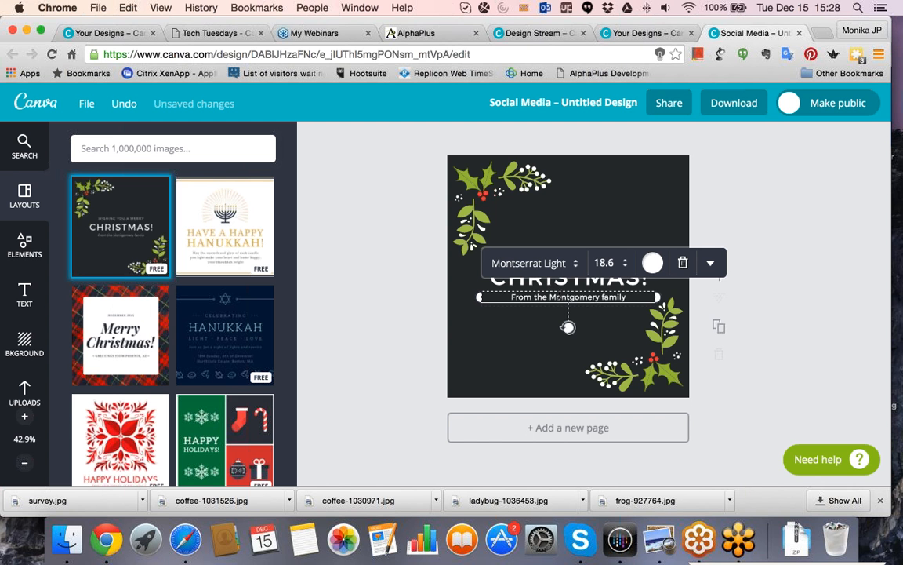
{"action": "type", "text": "AlphaP"}
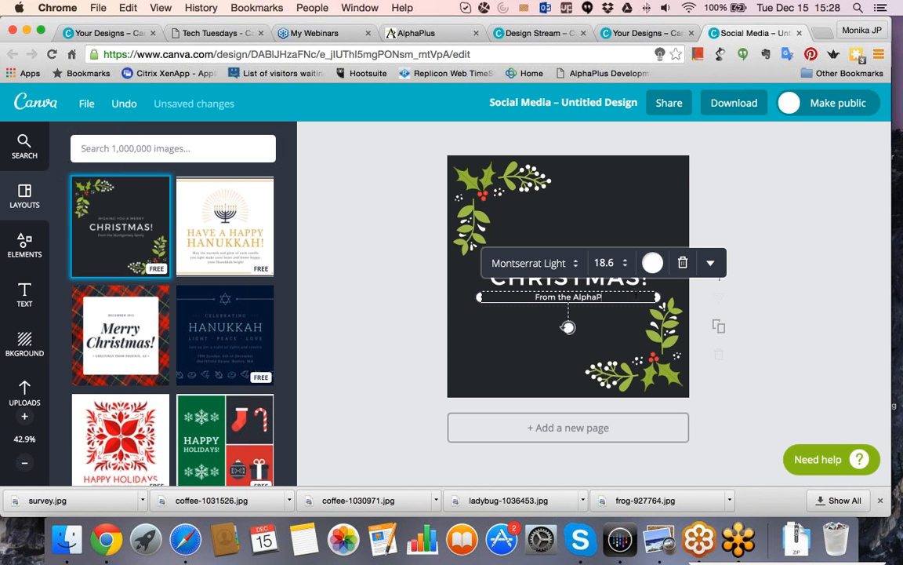
{"action": "type", "text": "lus family"}
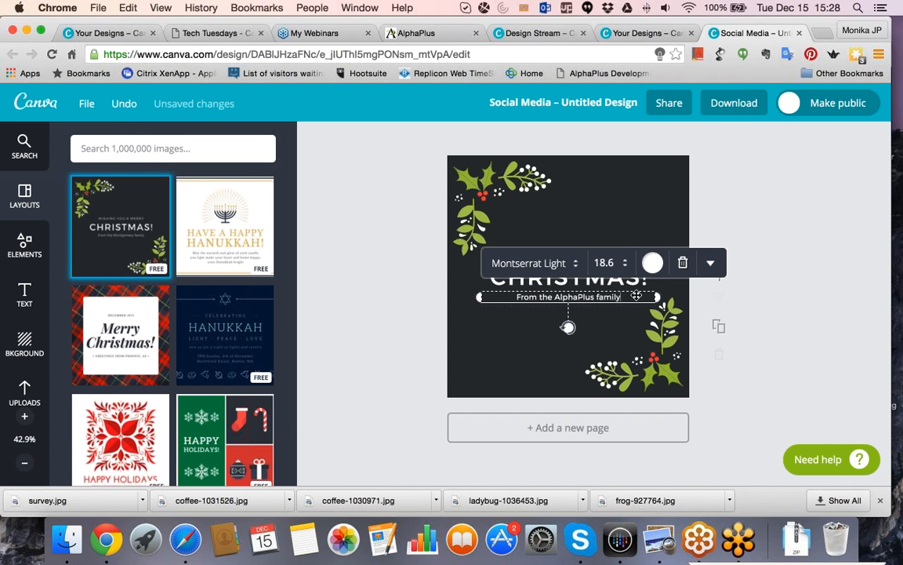
{"action": "left_click", "coordinate": [472, 332]}
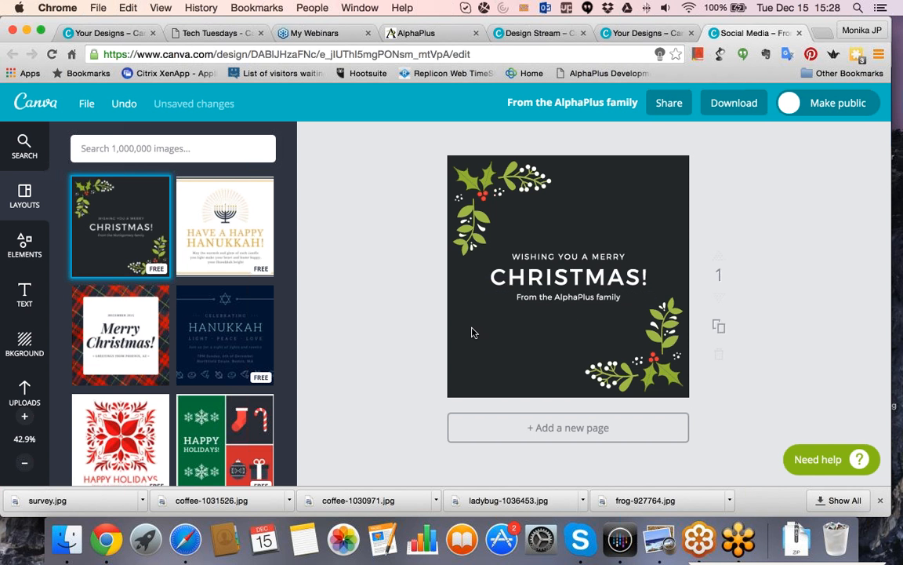
Search the image library for "christmas".
{"action": "left_click", "coordinate": [456, 331]}
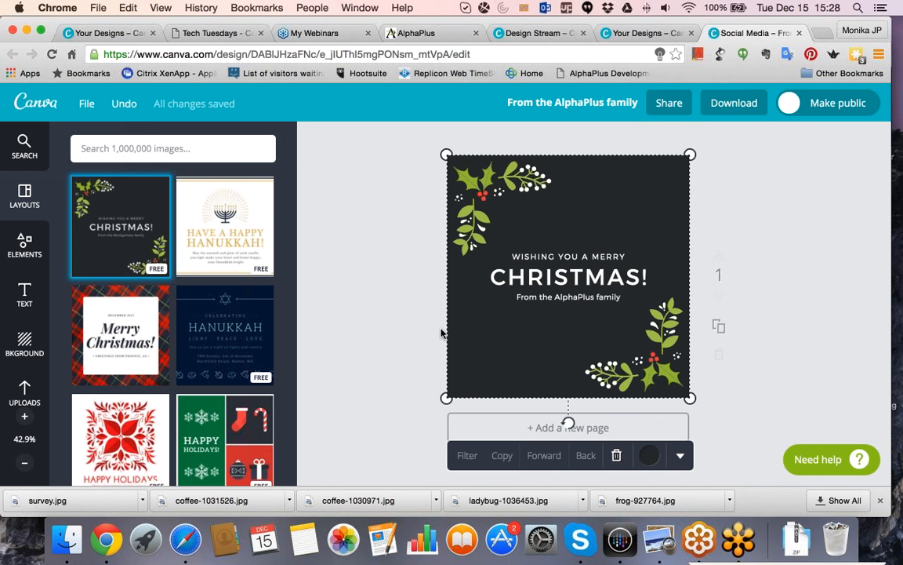
{"action": "left_click", "coordinate": [177, 148]}
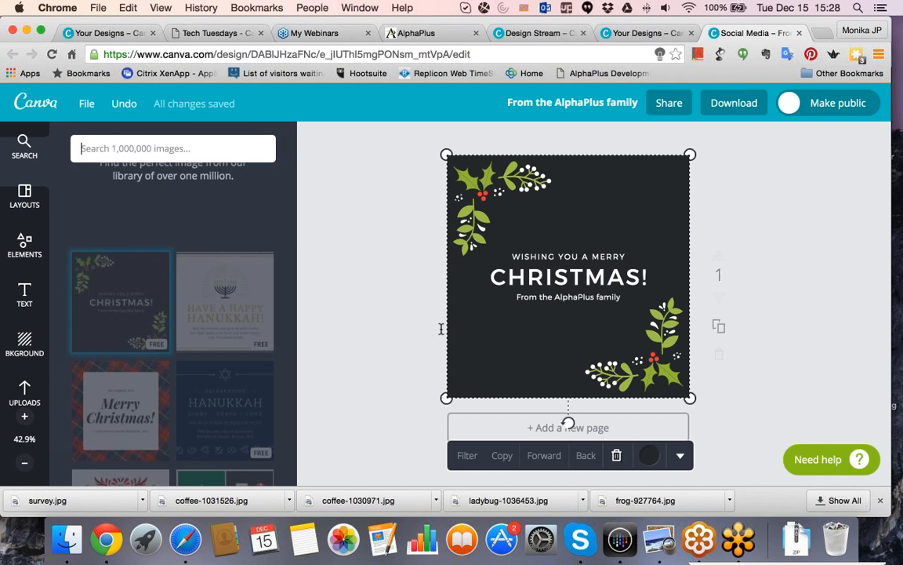
{"action": "type", "text": "chris"}
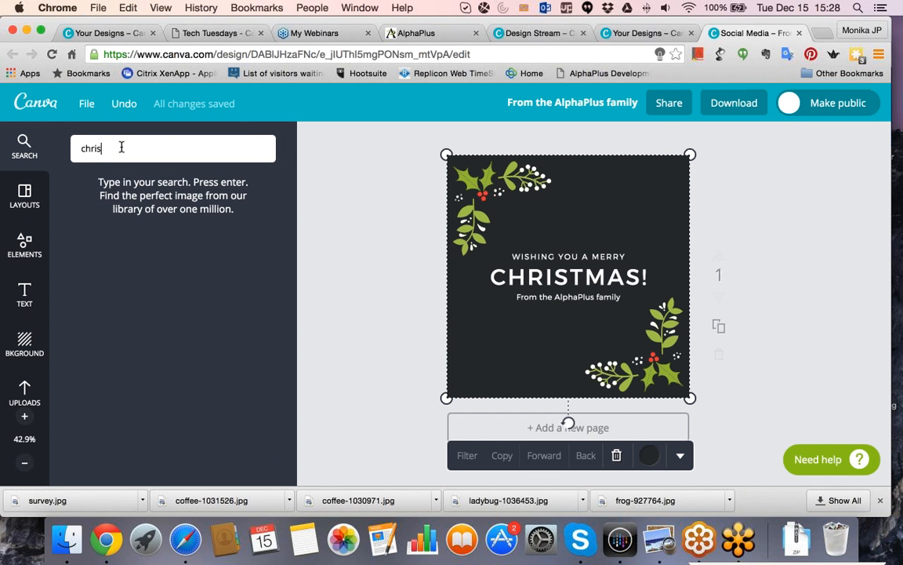
{"action": "type", "text": "tmas"}
{"action": "key", "text": "Return"}
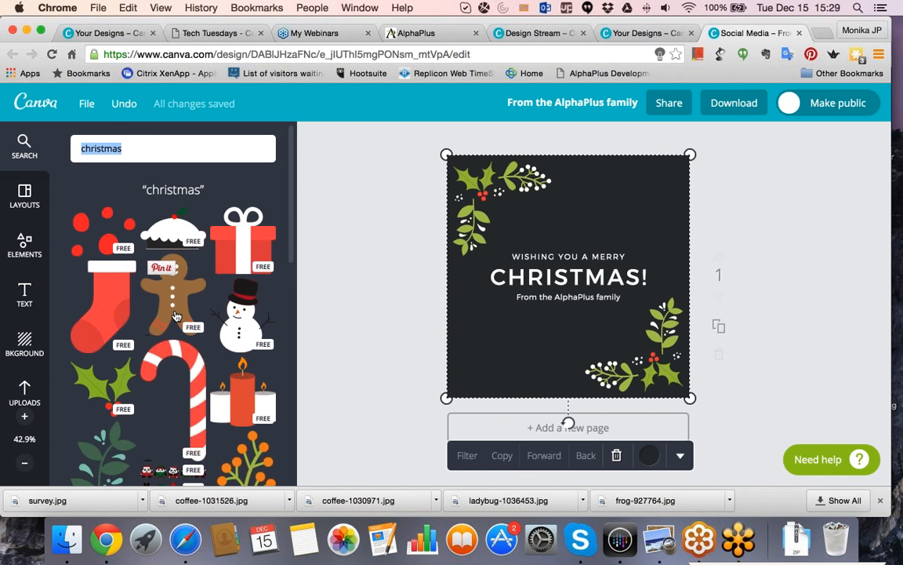
Look through the Christmas search results, comparing the free illustrations and badges with the paid photos.
{"action": "scroll", "coordinate": [176, 316], "scroll_direction": "down", "scroll_amount": 1}
{"action": "scroll", "coordinate": [176, 316], "scroll_direction": "down", "scroll_amount": 10}
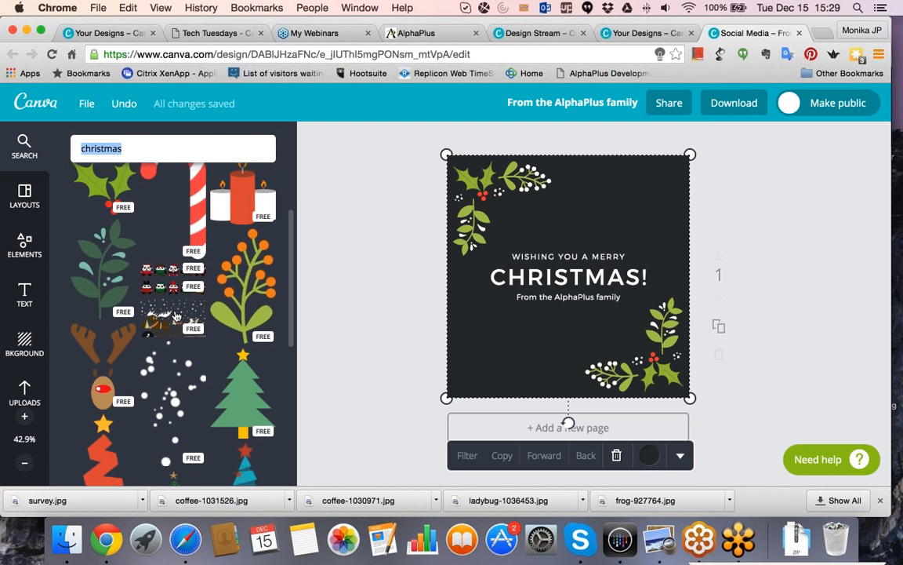
{"action": "scroll", "coordinate": [176, 316], "scroll_direction": "down", "scroll_amount": 15}
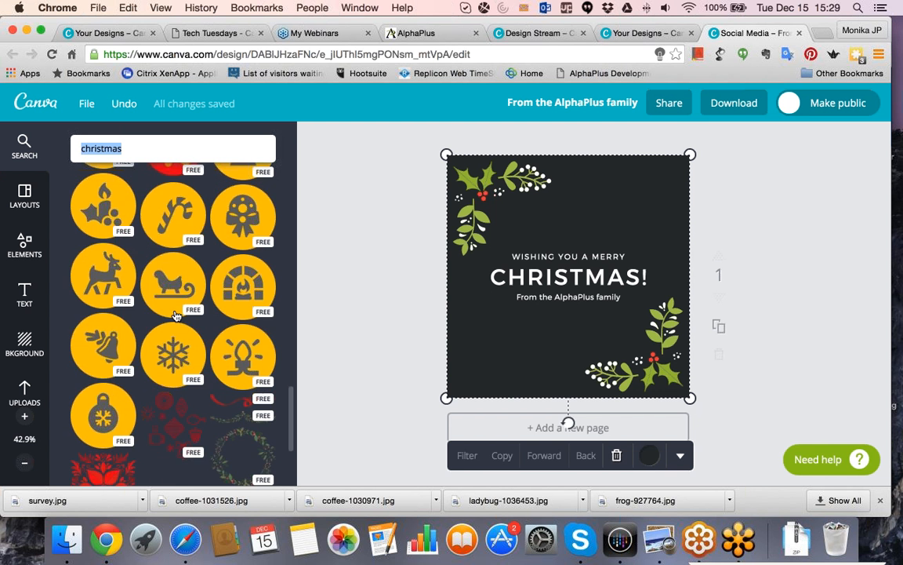
{"action": "scroll", "coordinate": [175, 316], "scroll_direction": "down", "scroll_amount": 10}
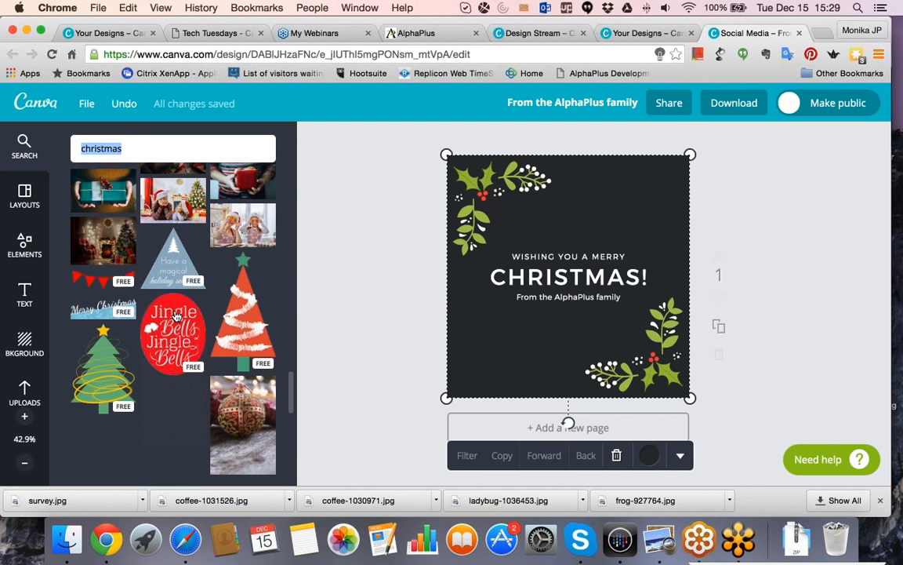
{"action": "scroll", "coordinate": [176, 316], "scroll_direction": "down", "scroll_amount": 2}
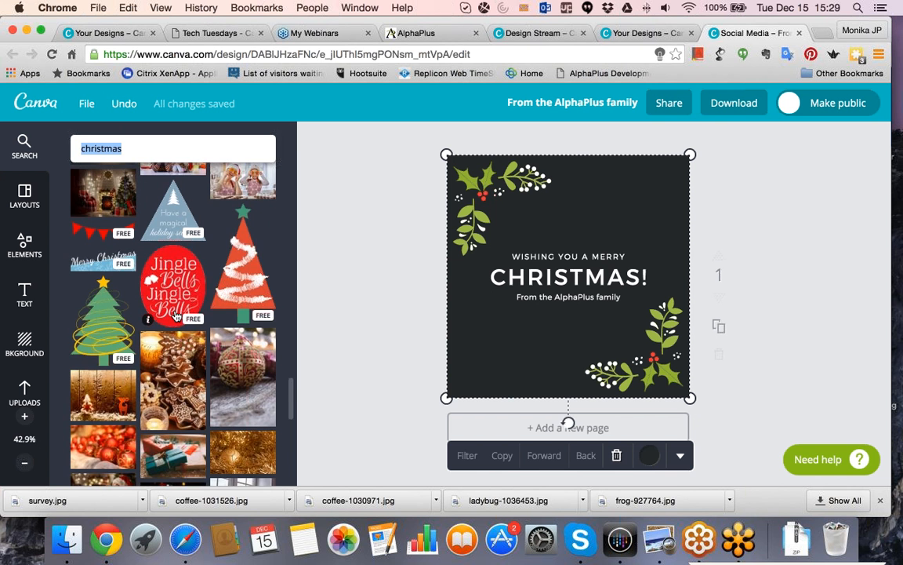
{"action": "scroll", "coordinate": [176, 316], "scroll_direction": "down", "scroll_amount": 8}
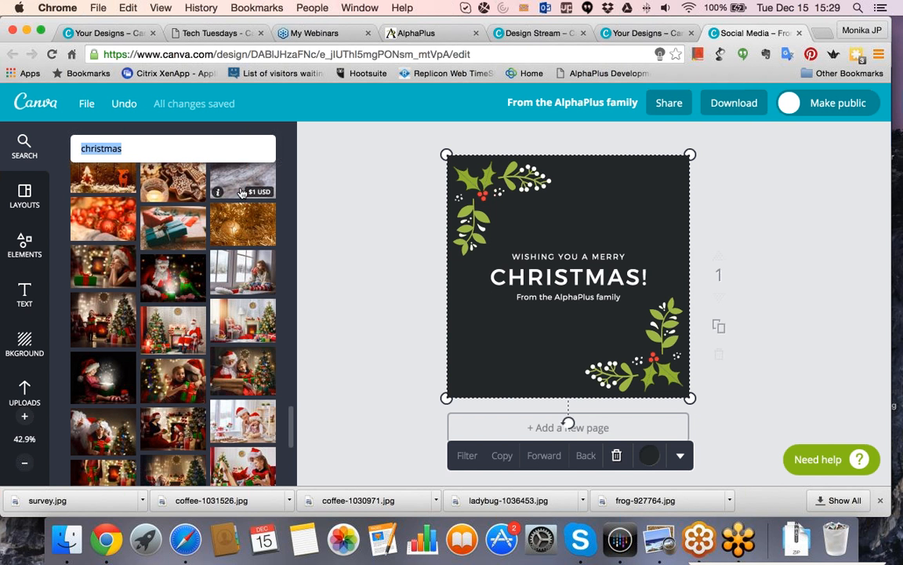
{"action": "scroll", "coordinate": [241, 196], "scroll_direction": "down", "scroll_amount": 1}
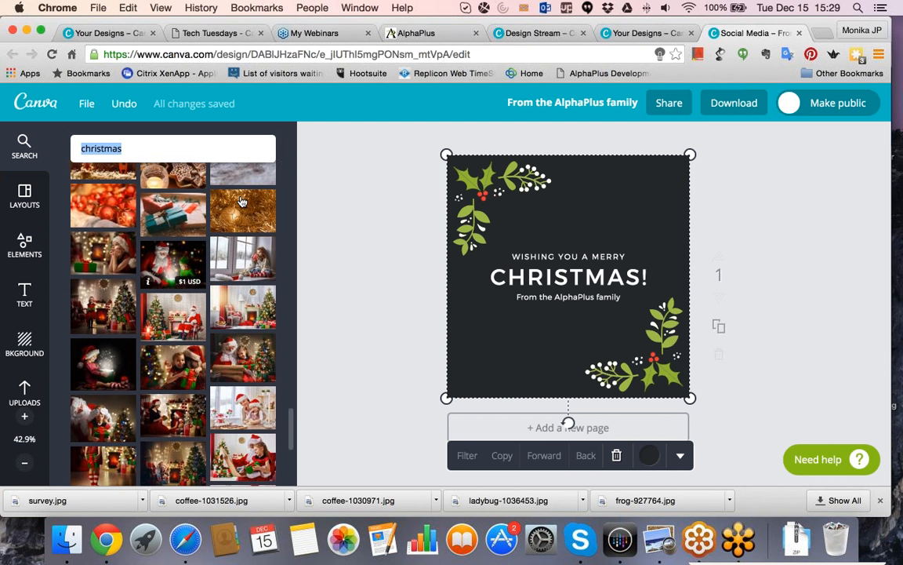
{"action": "scroll", "coordinate": [241, 202], "scroll_direction": "down", "scroll_amount": 8}
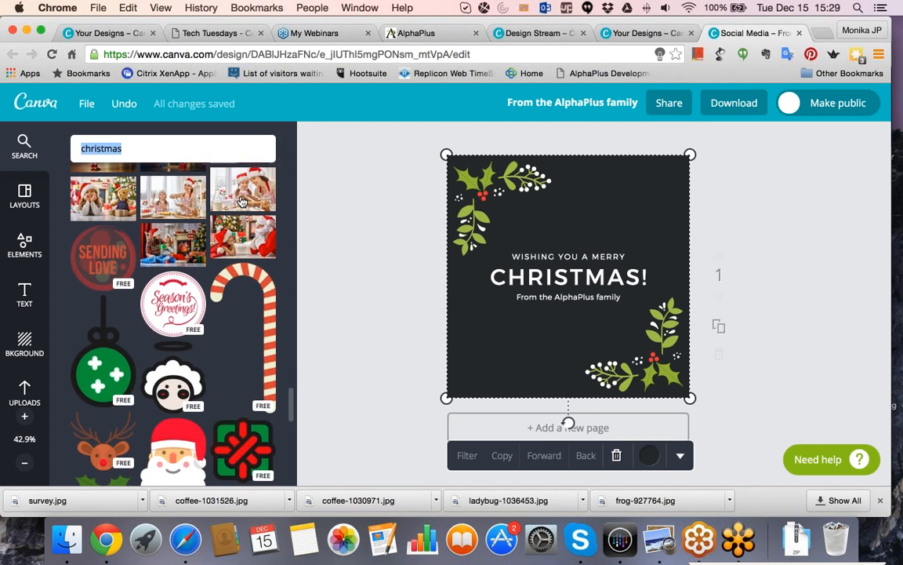
{"action": "scroll", "coordinate": [242, 201], "scroll_direction": "down", "scroll_amount": 5}
{"action": "scroll", "coordinate": [242, 202], "scroll_direction": "down", "scroll_amount": 5}
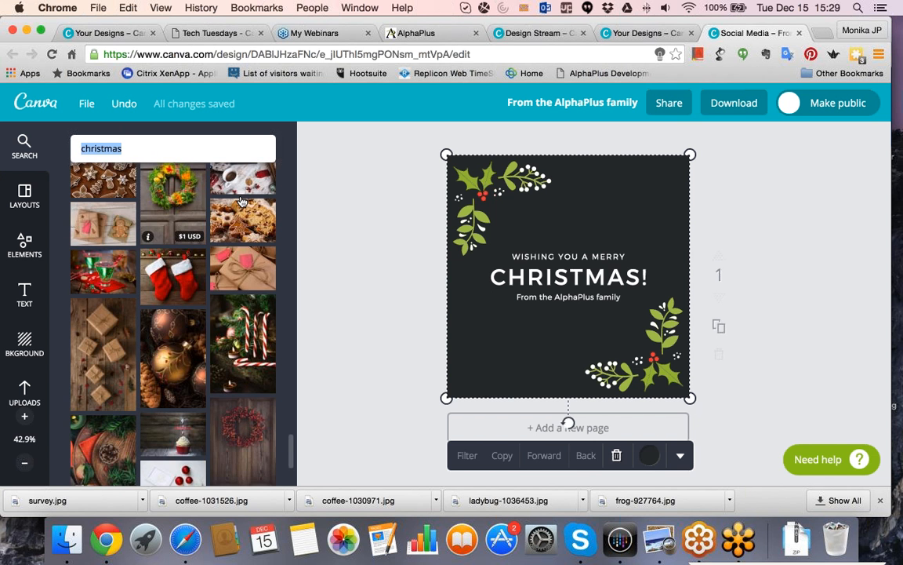
{"action": "scroll", "coordinate": [242, 202], "scroll_direction": "down", "scroll_amount": 5}
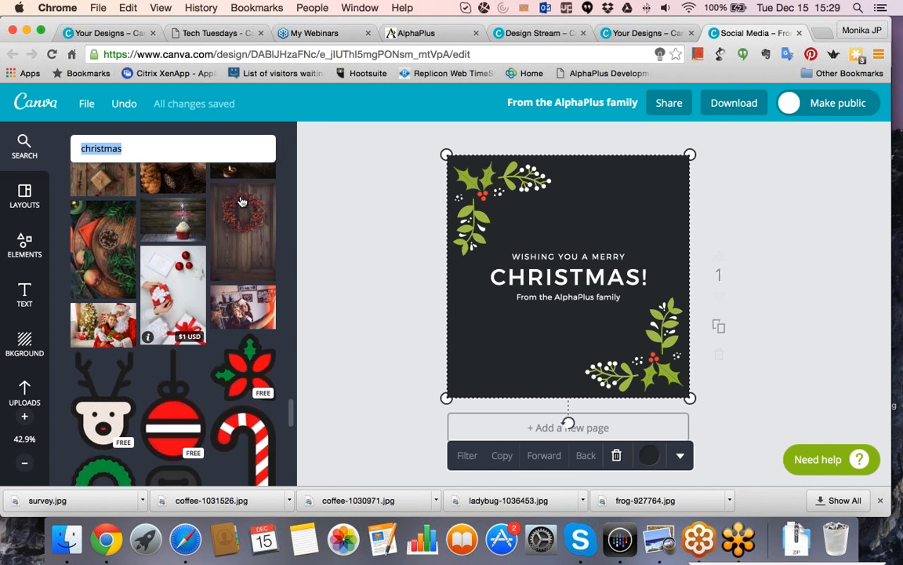
{"action": "scroll", "coordinate": [242, 202], "scroll_direction": "up", "scroll_amount": 2}
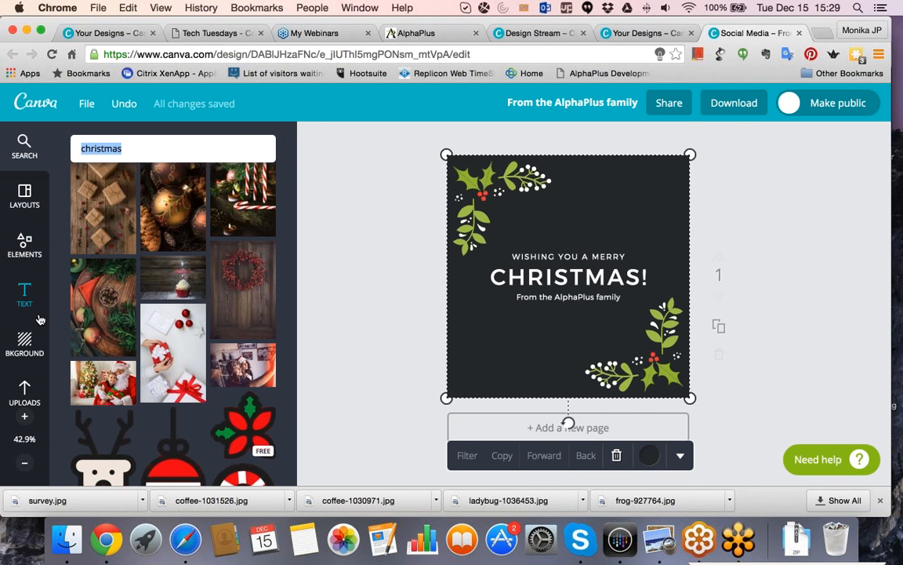
Upload Happy Holidays.jpg from the PIXABAY folder and place the taller uploaded photo of gold heart ornaments and pinecone on the page.
{"action": "left_click", "coordinate": [25, 391]}
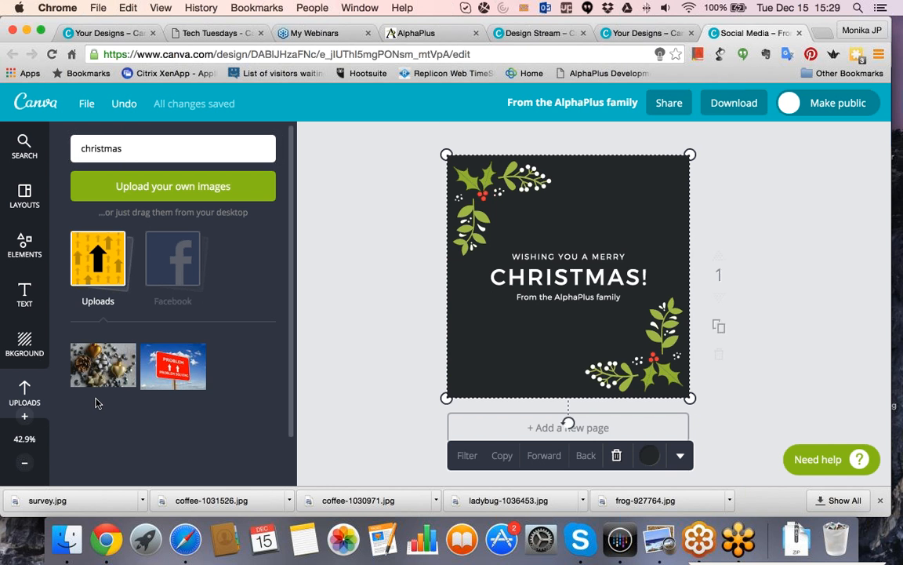
{"action": "left_click", "coordinate": [173, 188]}
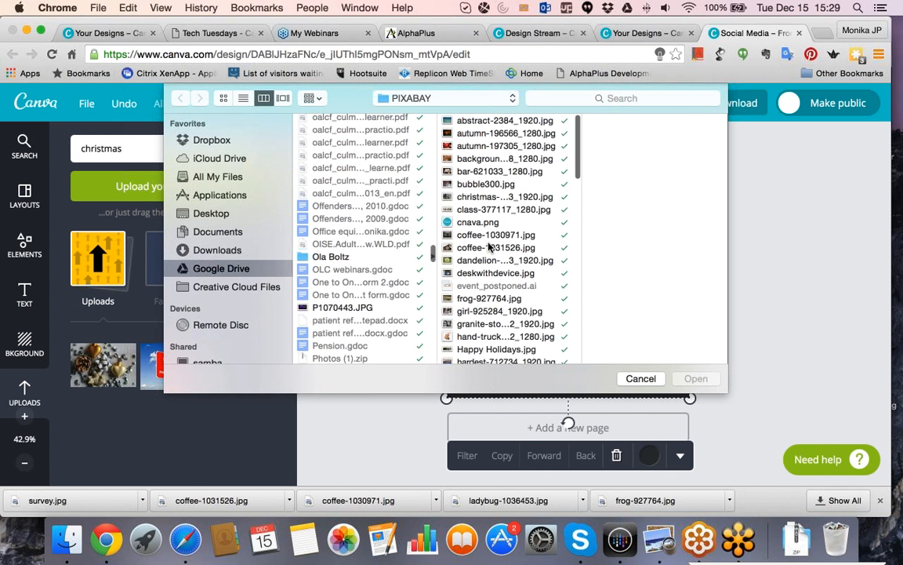
{"action": "left_click", "coordinate": [470, 236]}
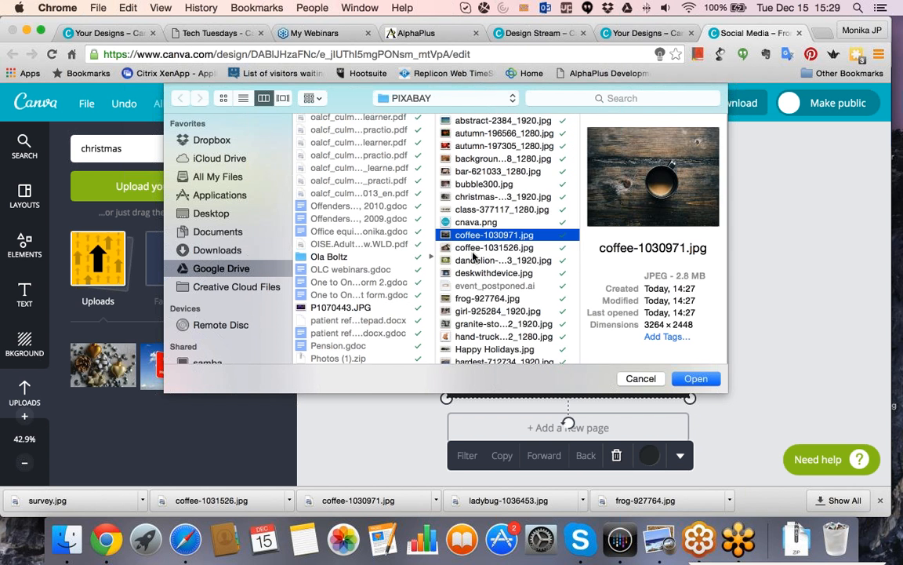
{"action": "key", "text": "Down"}
{"action": "key", "text": "Down"}
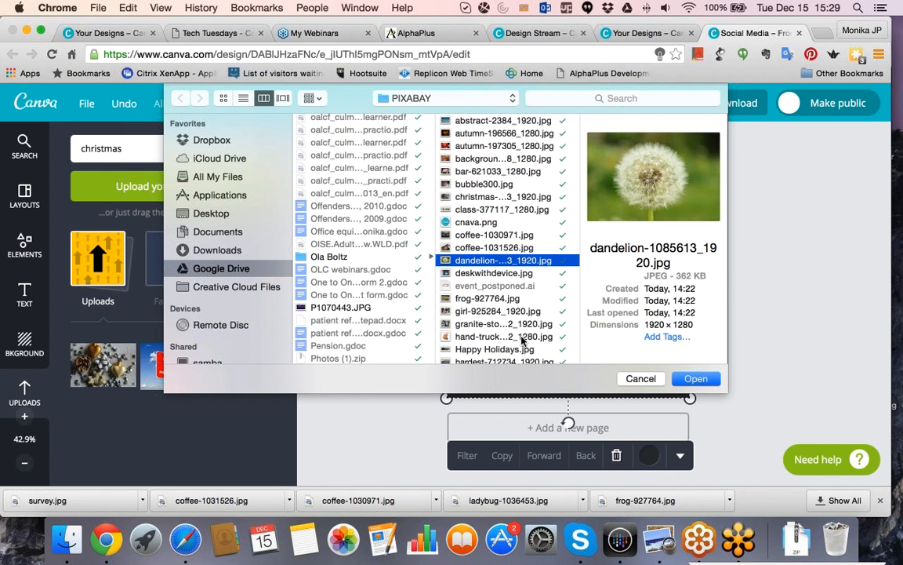
{"action": "left_click", "coordinate": [479, 349]}
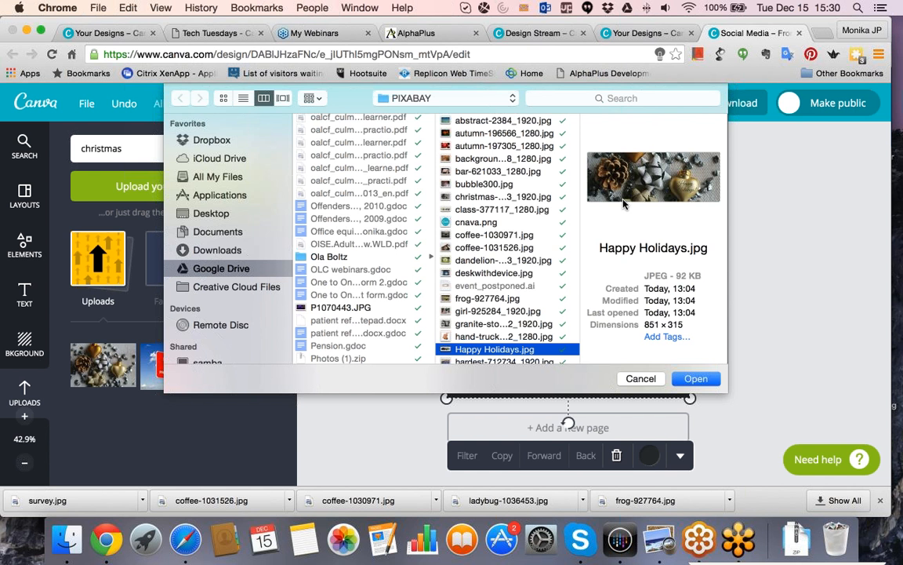
{"action": "left_click", "coordinate": [689, 382]}
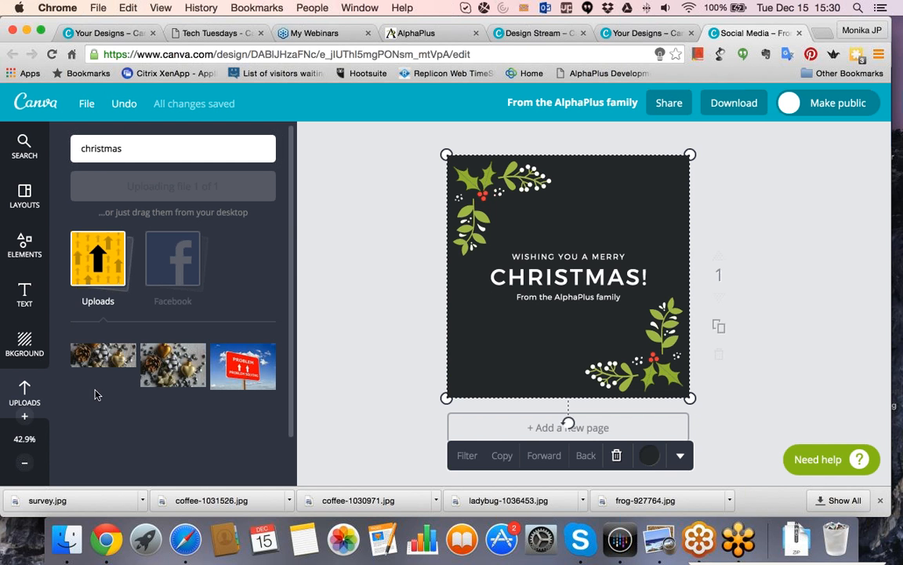
{"action": "left_click", "coordinate": [167, 379]}
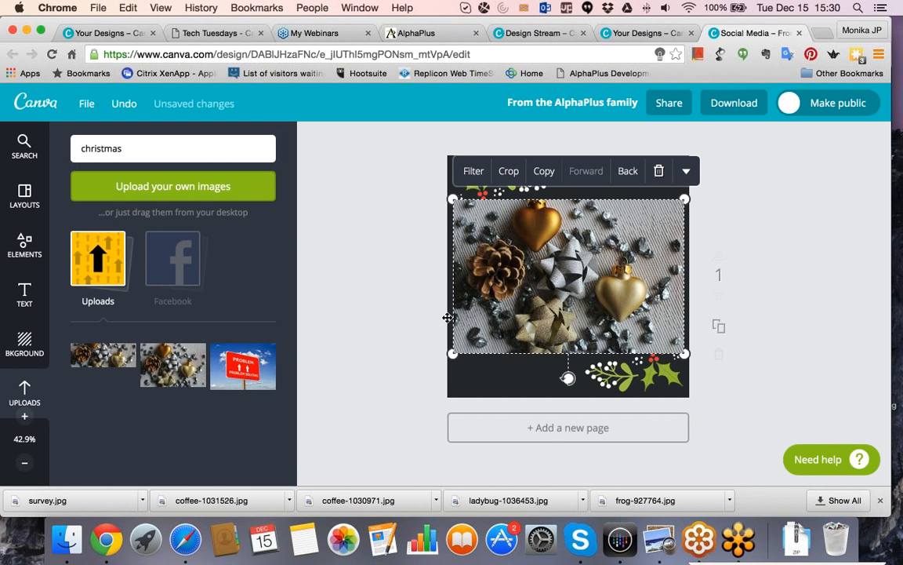
{"action": "left_click", "coordinate": [474, 327]}
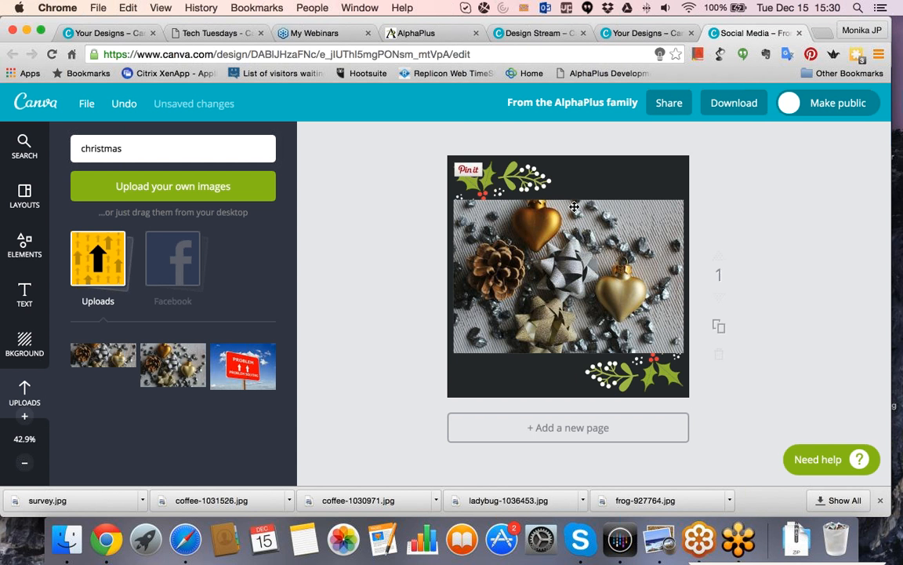
Delete the holly and berry sprigs above and below the ornament photo, plus the white dot cluster above it.
{"action": "left_click", "coordinate": [535, 181]}
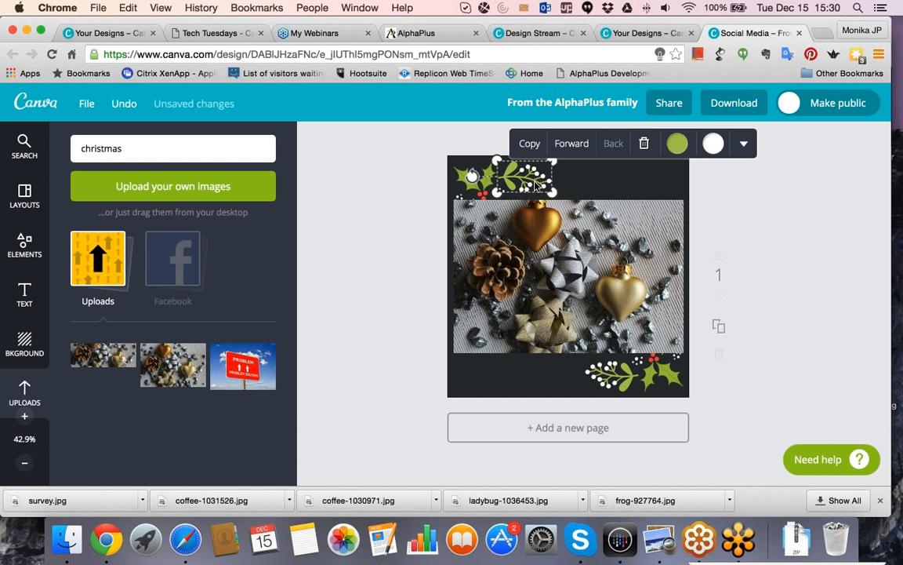
{"action": "key", "text": "Delete"}
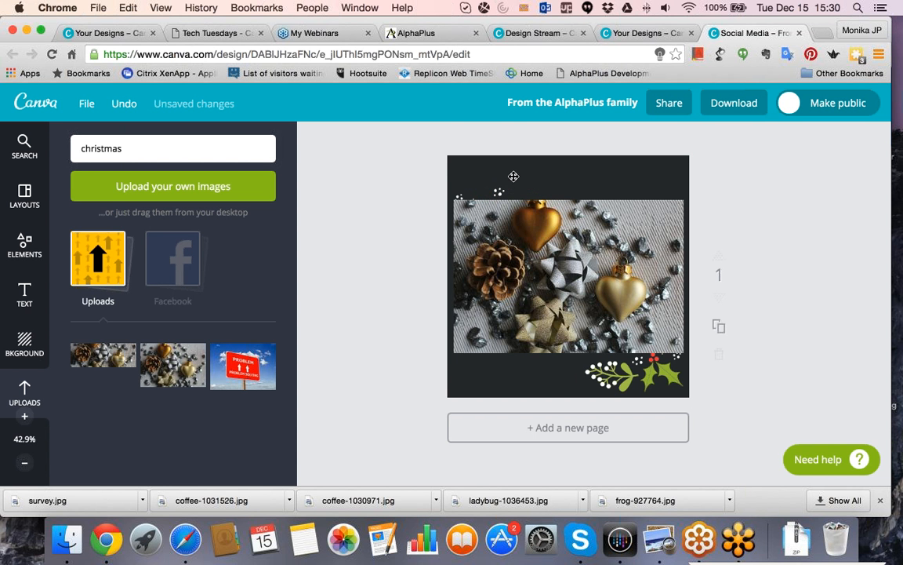
{"action": "left_click", "coordinate": [642, 385]}
{"action": "key", "text": "Delete"}
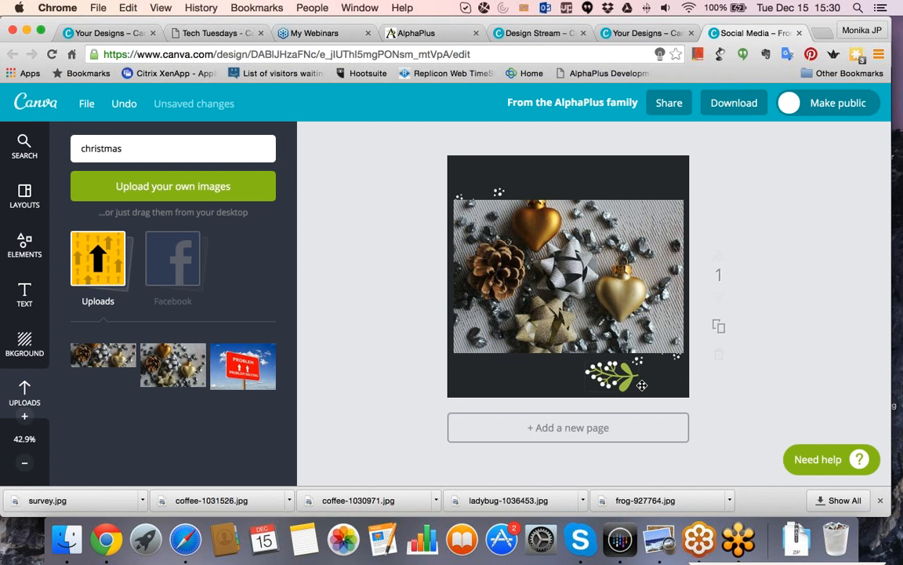
{"action": "left_click", "coordinate": [642, 385]}
{"action": "key", "text": "Delete"}
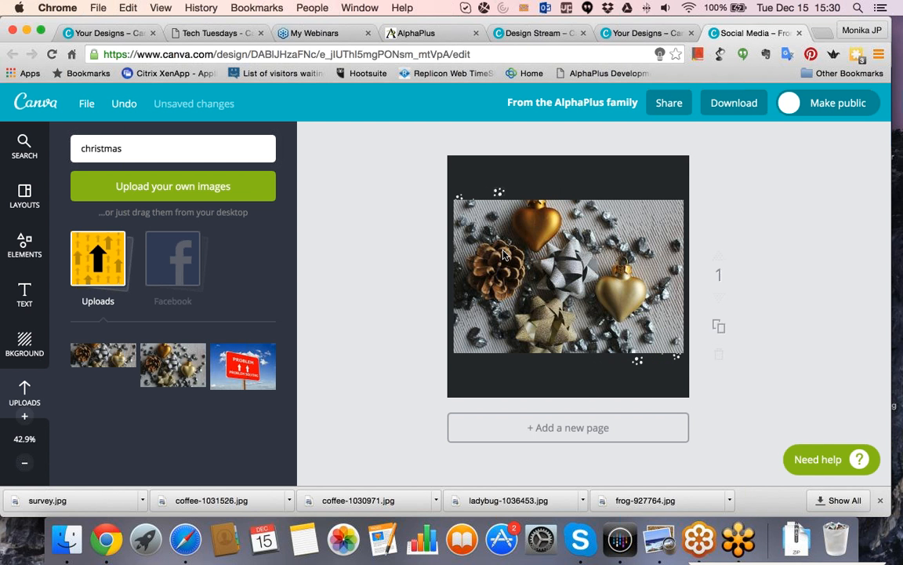
{"action": "left_click", "coordinate": [500, 191]}
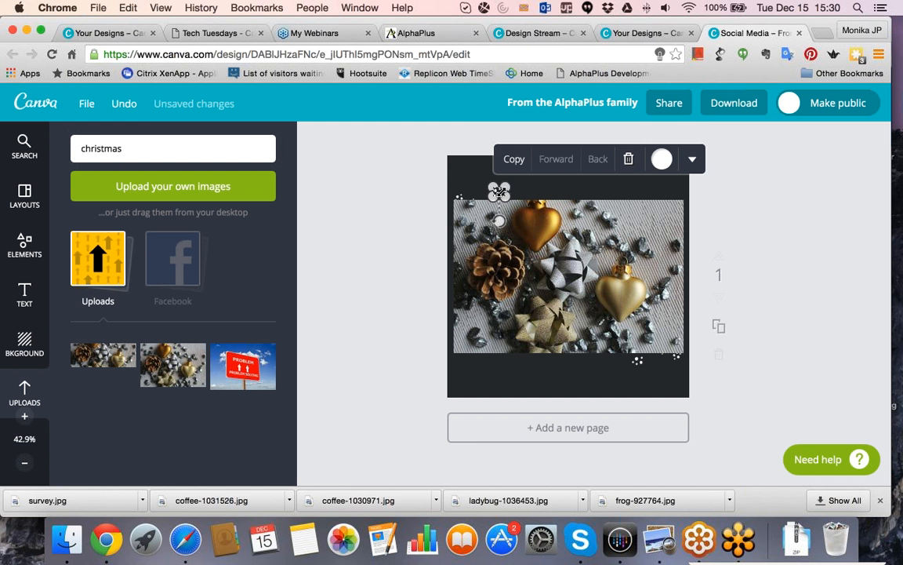
{"action": "key", "text": "Delete"}
Move the ornament photo down over the page's lower edge and delete the two remaining leaf sprigs and the dots beside it.
{"action": "left_click", "coordinate": [496, 261]}
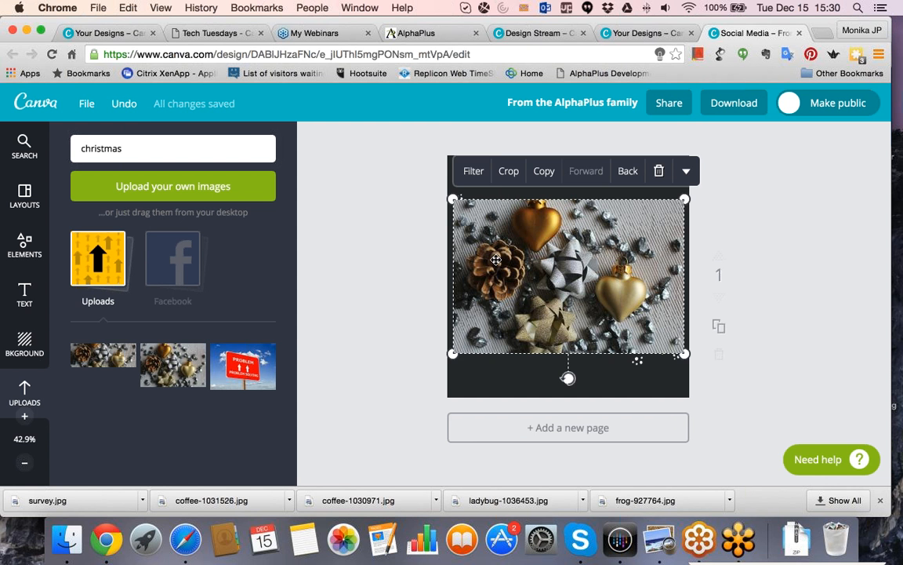
{"action": "left_click_drag", "start_coordinate": [497, 261], "coordinate": [468, 365]}
{"action": "key", "text": "Tab"}
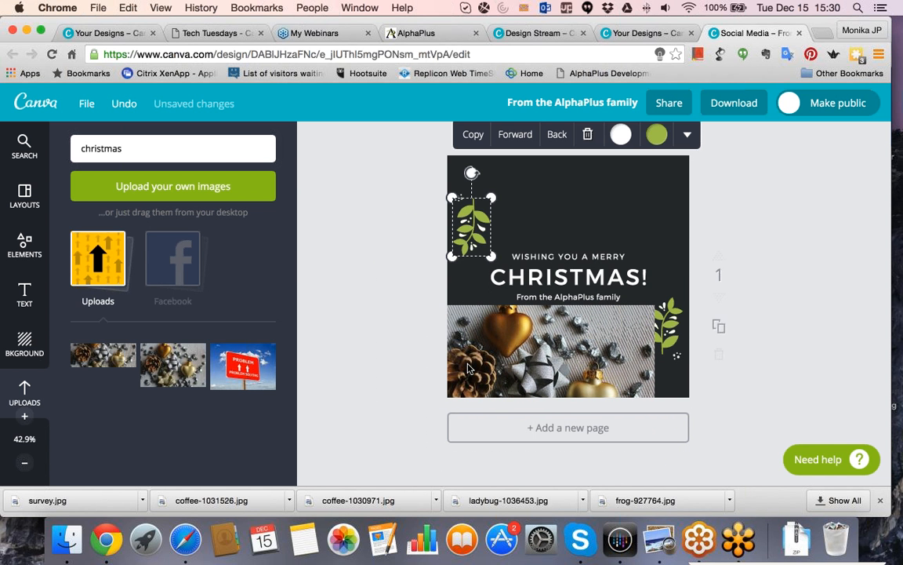
{"action": "key", "text": "Delete"}
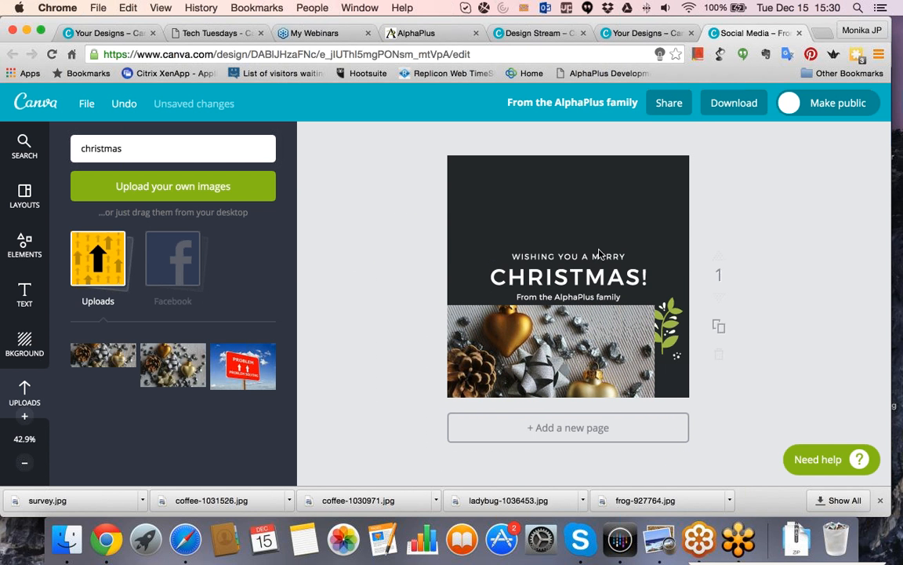
{"action": "left_click", "coordinate": [662, 323]}
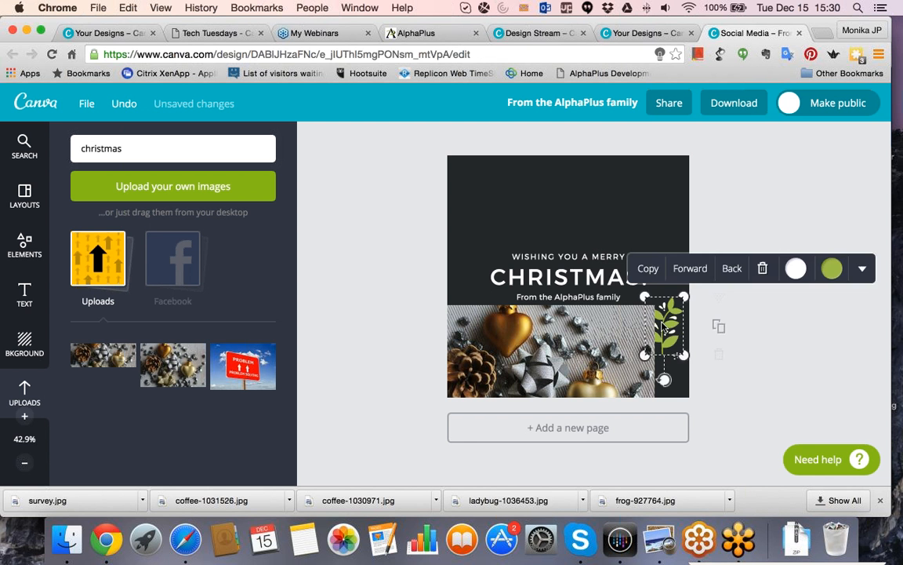
{"action": "key", "text": "Delete"}
{"action": "left_click", "coordinate": [679, 358]}
{"action": "key", "text": "Delete"}
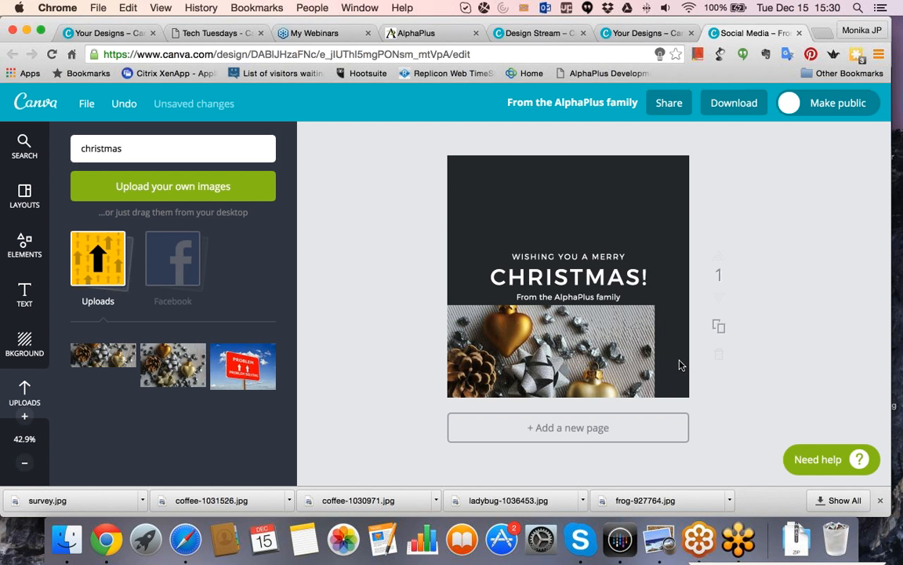
Delete the dark background and move the ornament photo to the page's upper-left corner at position 0, 0.
{"action": "left_click", "coordinate": [579, 195]}
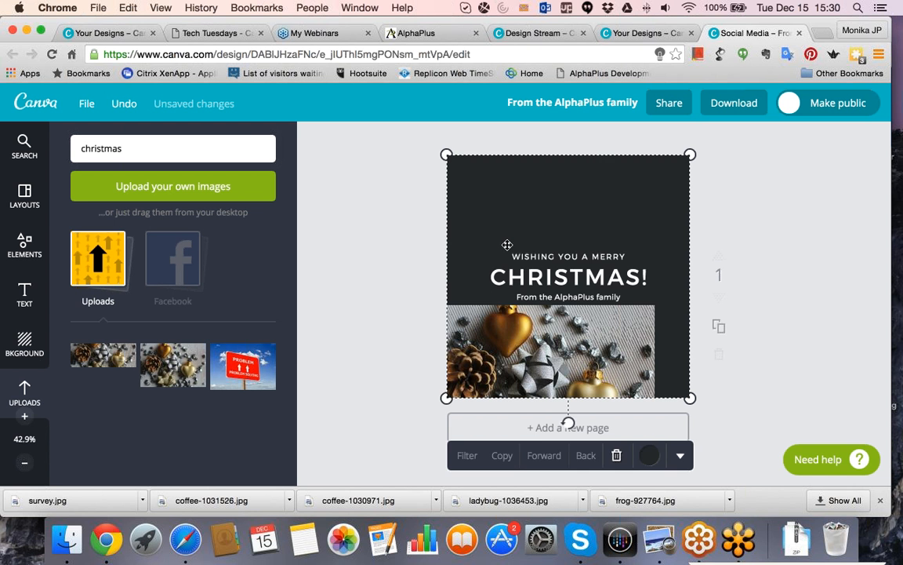
{"action": "key", "text": "Delete"}
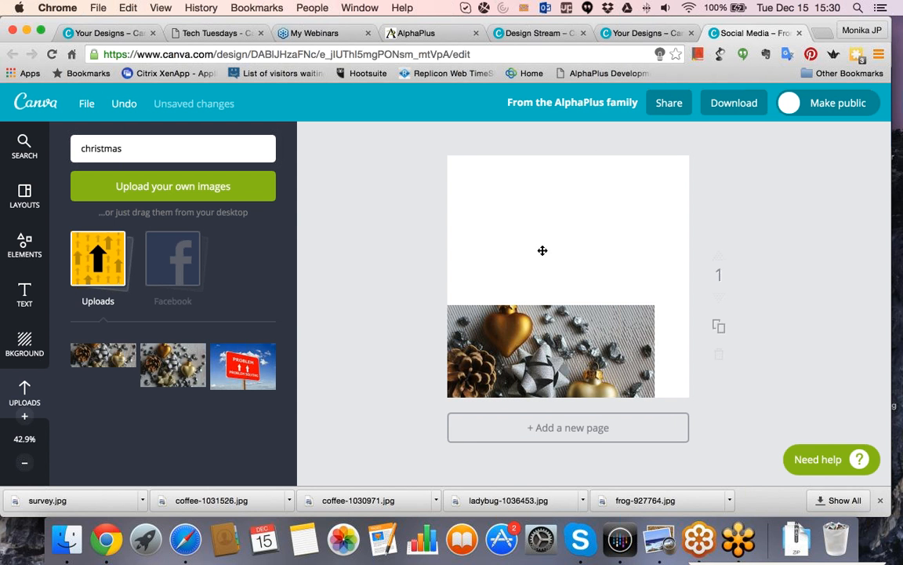
{"action": "left_click_drag", "start_coordinate": [521, 264], "coordinate": [522, 200]}
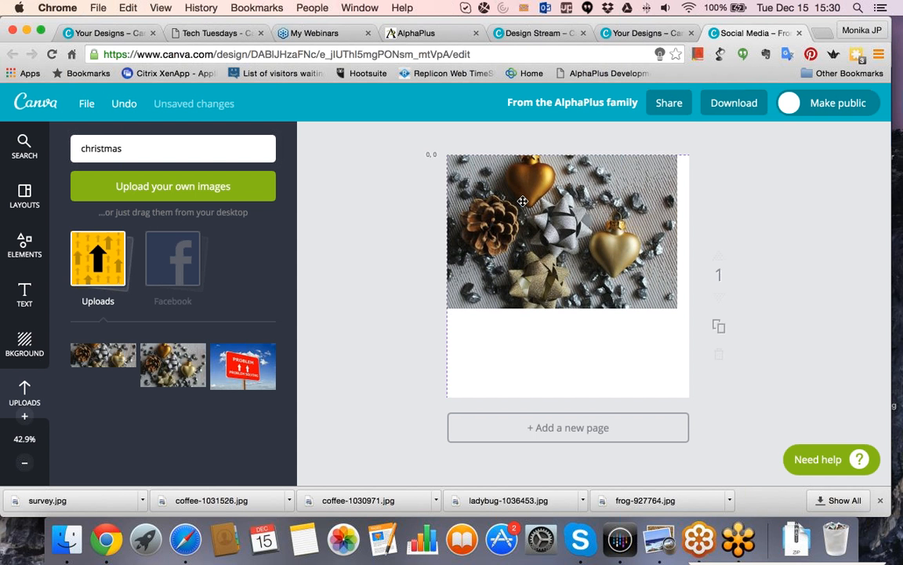
Enlarge the ornament photo to cover the full page and shift it left to show both gold hearts.
{"action": "left_click", "coordinate": [669, 300]}
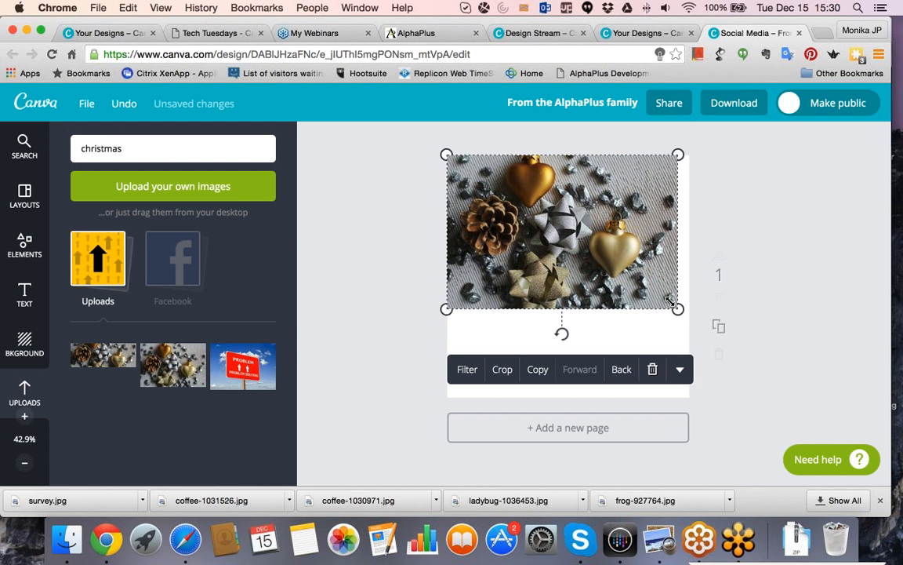
{"action": "left_click_drag", "start_coordinate": [670, 300], "coordinate": [792, 463]}
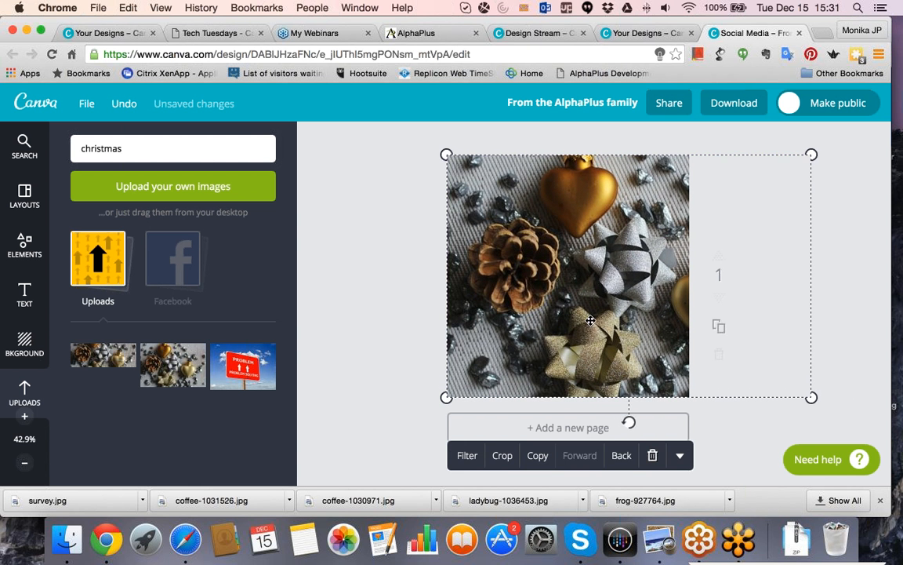
{"action": "left_click_drag", "start_coordinate": [541, 319], "coordinate": [453, 318]}
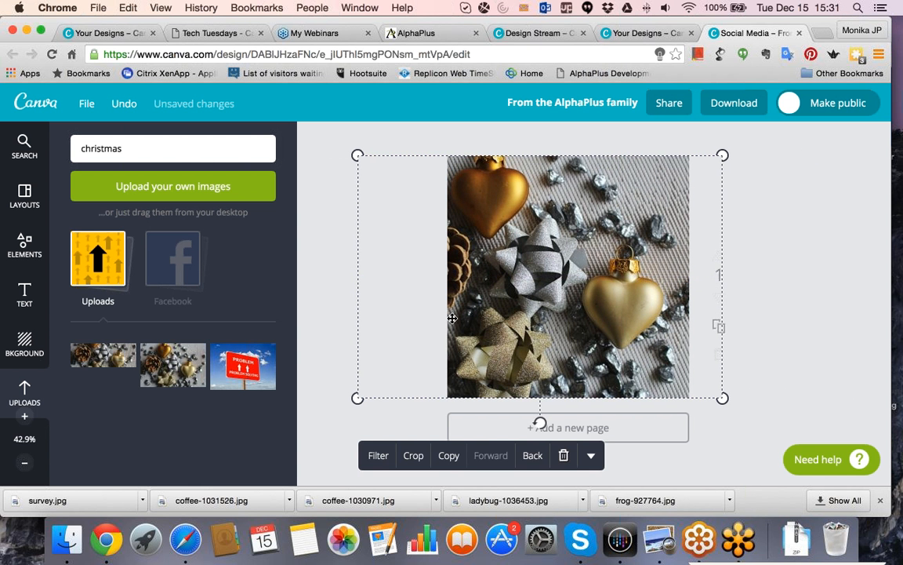
Send the ornament photo backward behind all three lines of the Christmas greeting text.
{"action": "right_click", "coordinate": [515, 285]}
{"action": "left_click", "coordinate": [558, 210]}
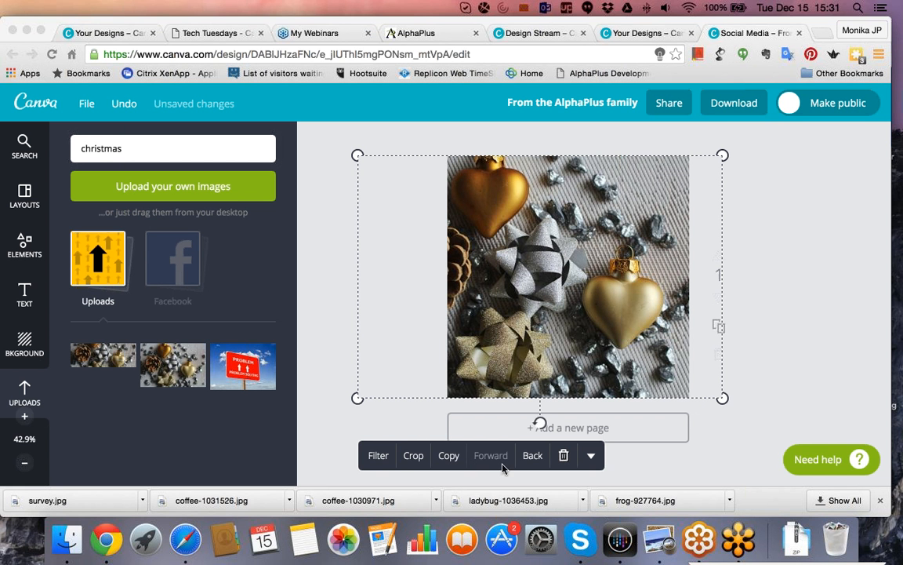
{"action": "left_click", "coordinate": [531, 462]}
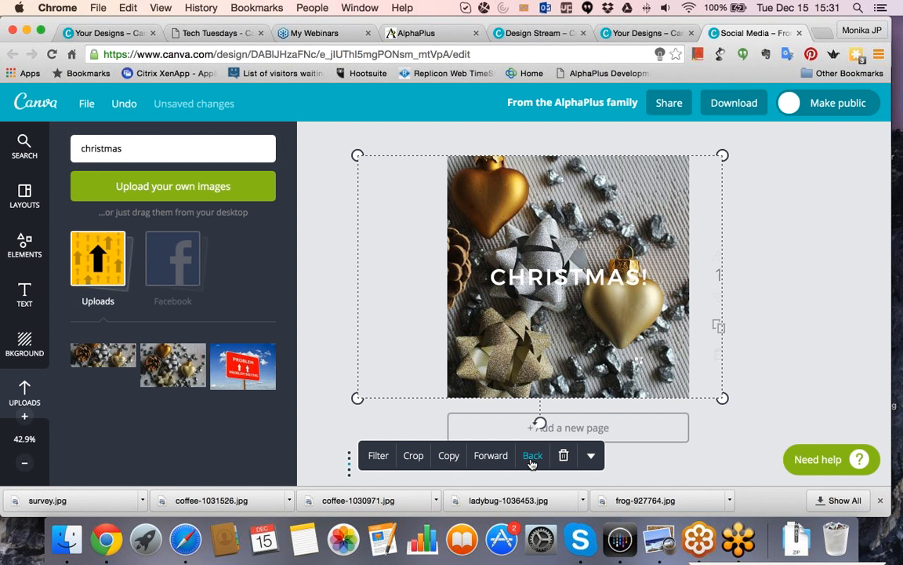
{"action": "left_click", "coordinate": [531, 462]}
{"action": "left_click", "coordinate": [531, 462]}
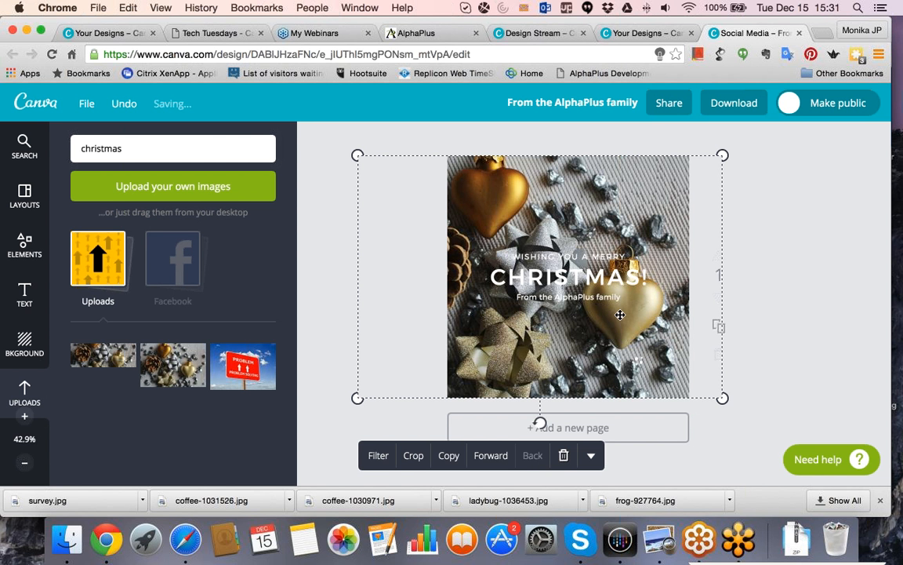
{"action": "left_click", "coordinate": [561, 457]}
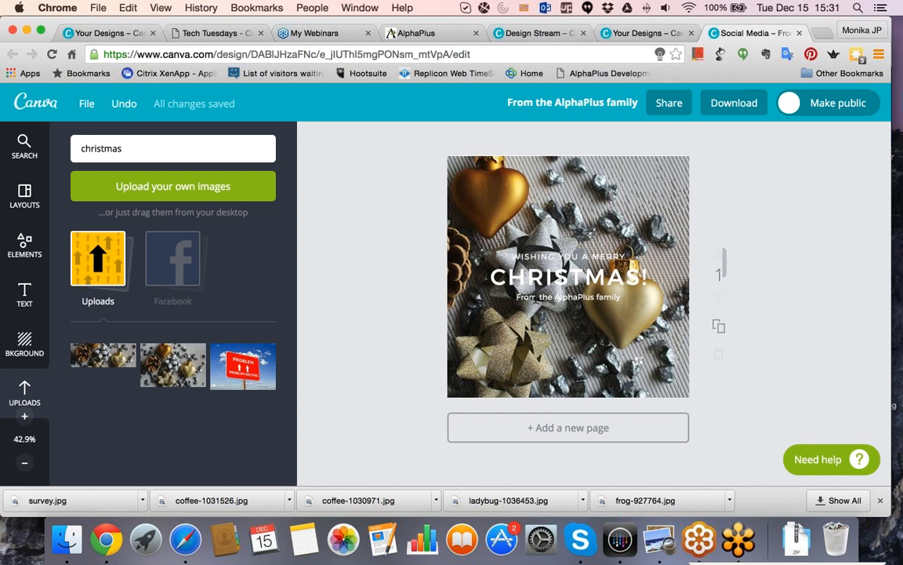
Change the text color of the "From the AlphaPlus family" line to red.
{"action": "left_click", "coordinate": [536, 298]}
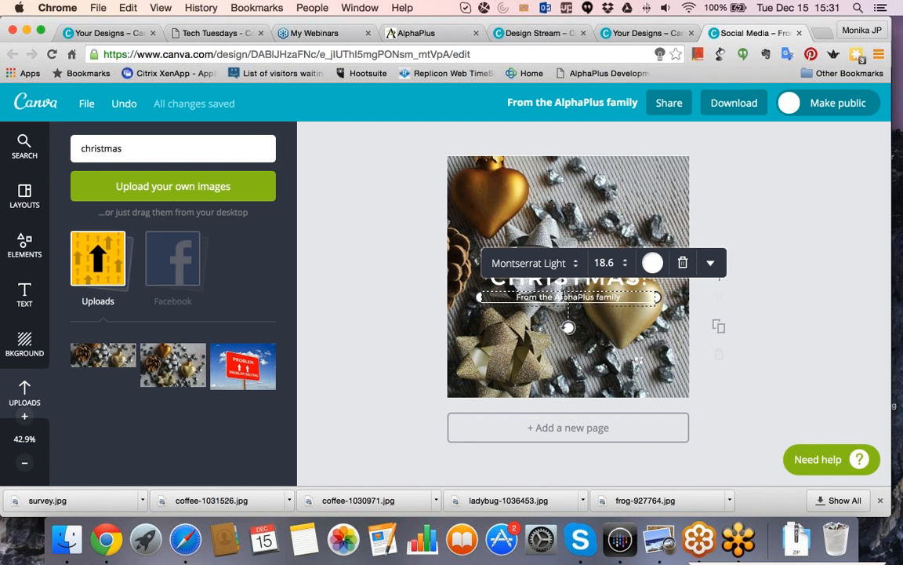
{"action": "left_click", "coordinate": [653, 263]}
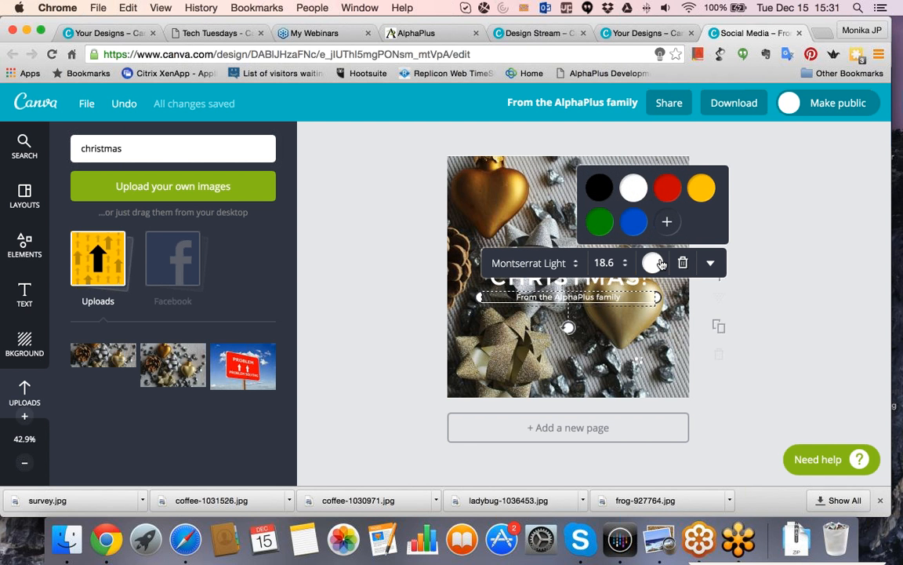
{"action": "left_click", "coordinate": [667, 188]}
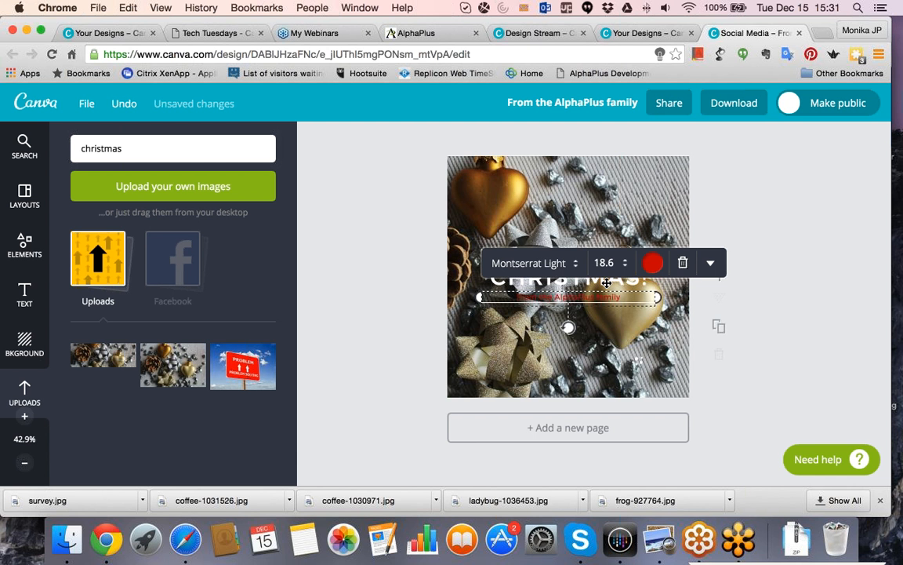
{"action": "key", "text": "Escape"}
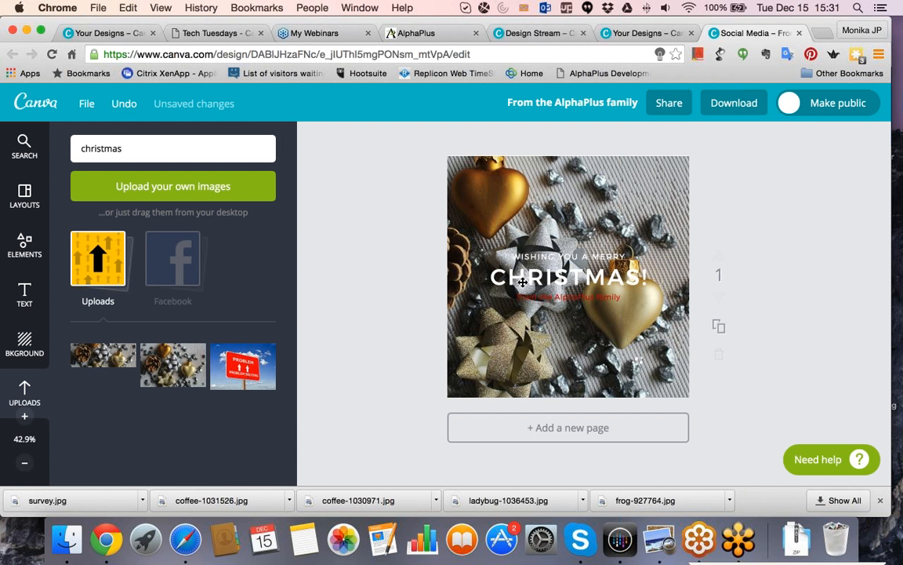
Select the whole "CHRISTMAS!" heading text and color it red.
{"action": "left_click", "coordinate": [521, 281]}
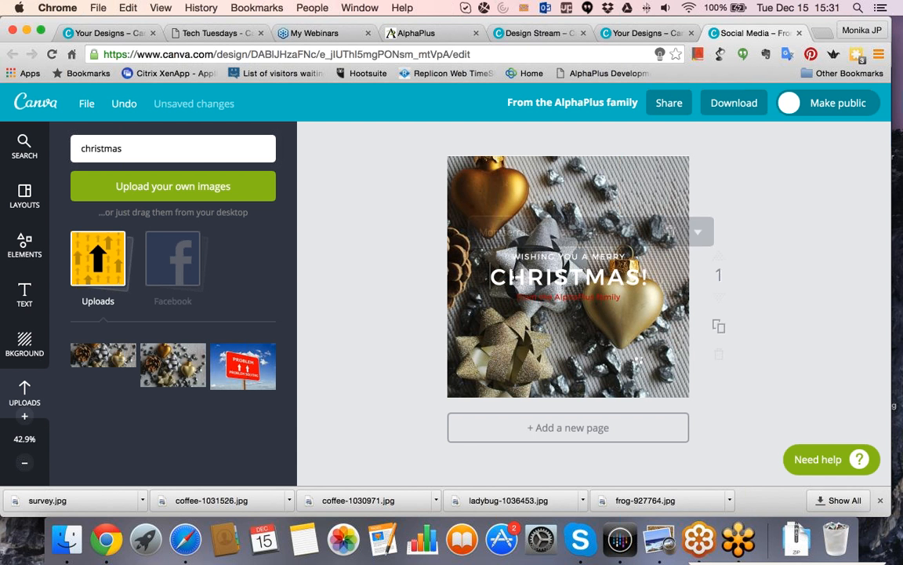
{"action": "left_click", "coordinate": [672, 278]}
{"action": "left_click", "coordinate": [633, 274]}
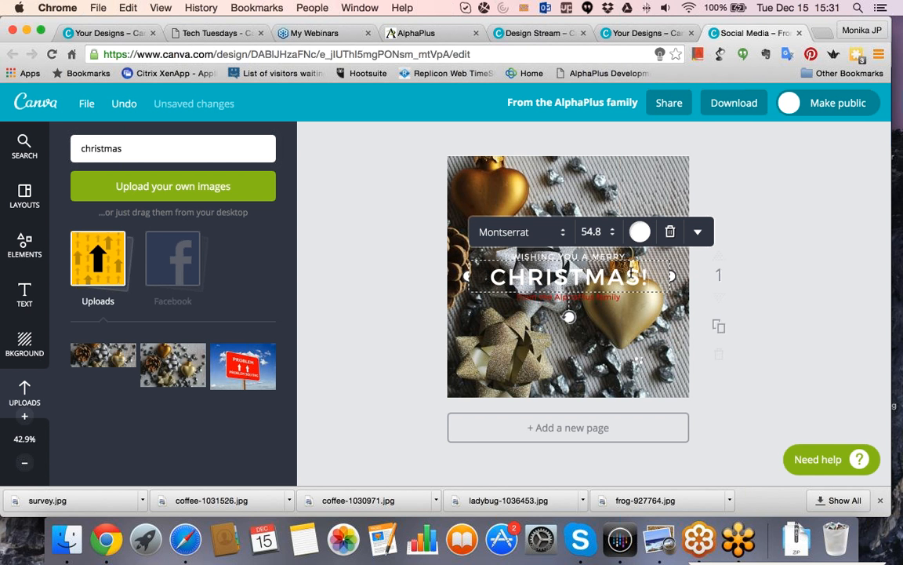
{"action": "left_click_drag", "start_coordinate": [650, 276], "coordinate": [459, 276]}
{"action": "left_click", "coordinate": [640, 231]}
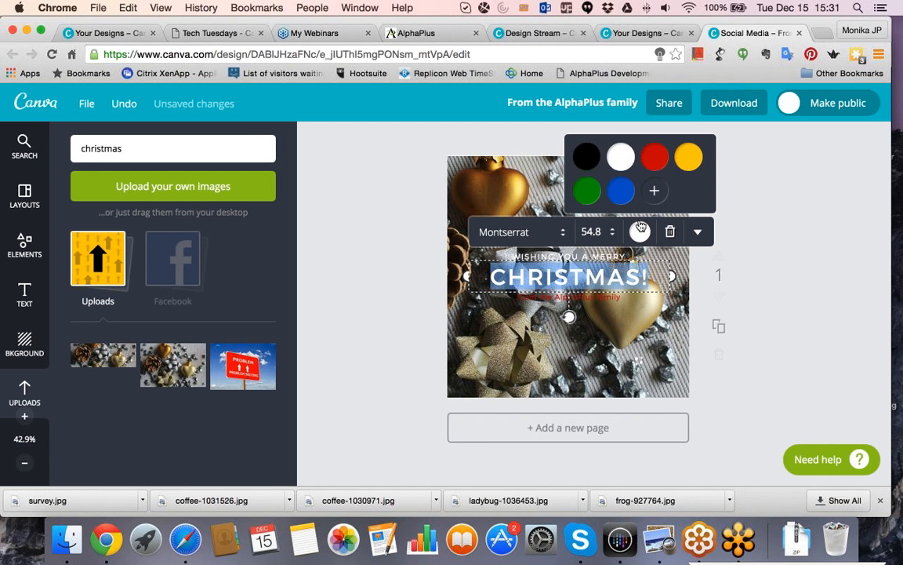
{"action": "left_click", "coordinate": [655, 157]}
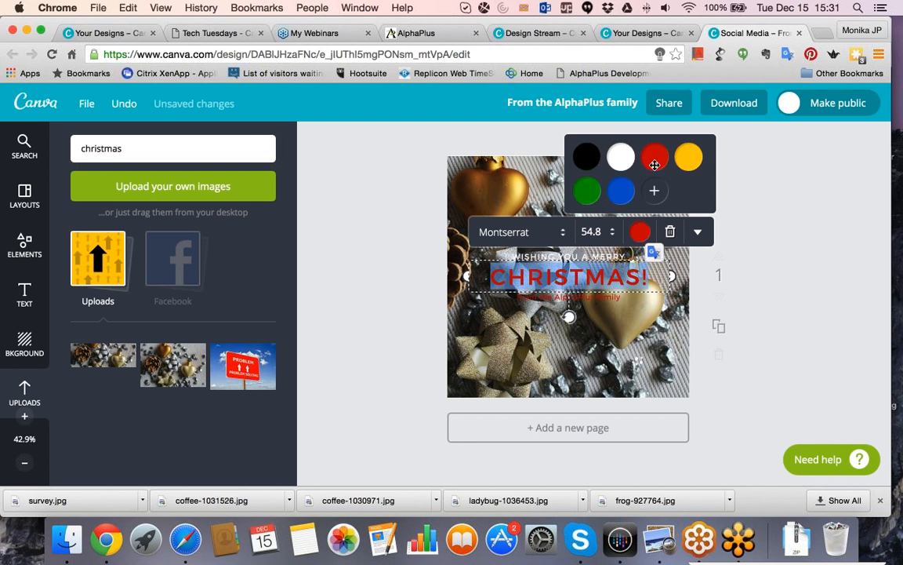
Select all of the "WISHING YOU A MERRY" line and color it red.
{"action": "left_click", "coordinate": [586, 257]}
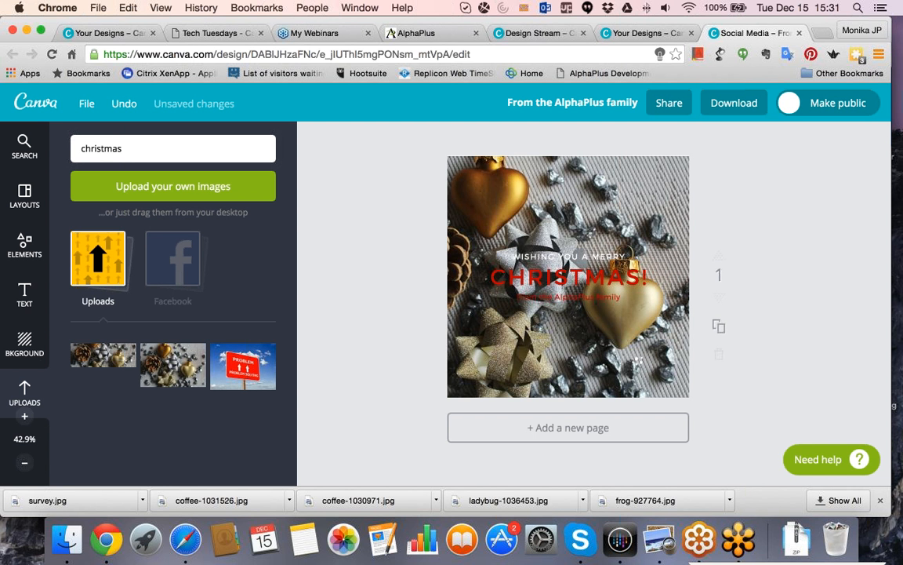
{"action": "double_click", "coordinate": [530, 257]}
{"action": "left_click", "coordinate": [525, 258]}
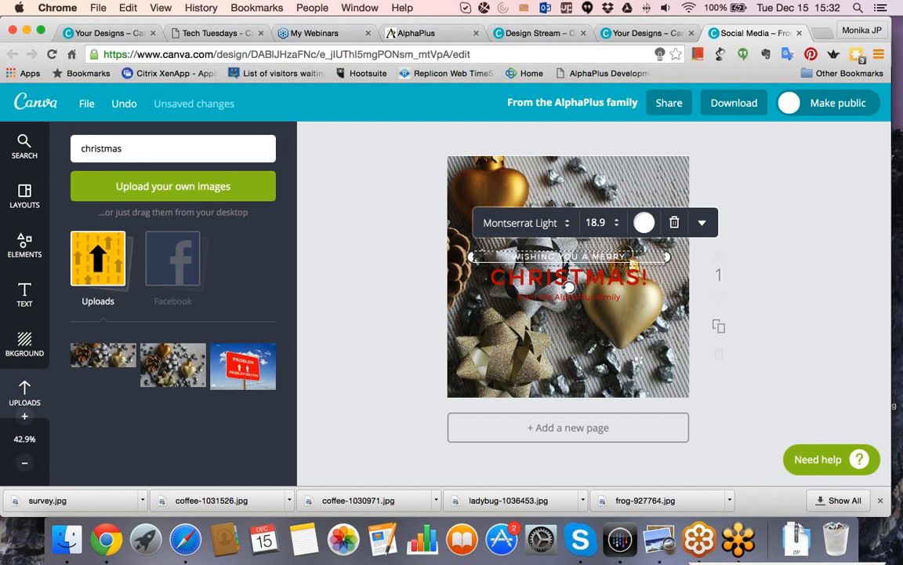
{"action": "key", "text": "ctrl+a"}
{"action": "left_click", "coordinate": [643, 223]}
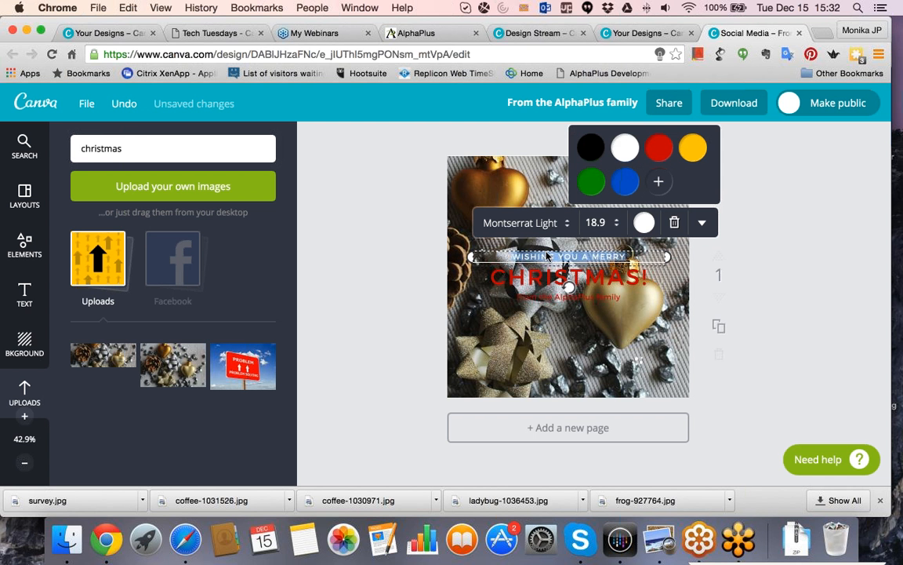
{"action": "left_click", "coordinate": [658, 149]}
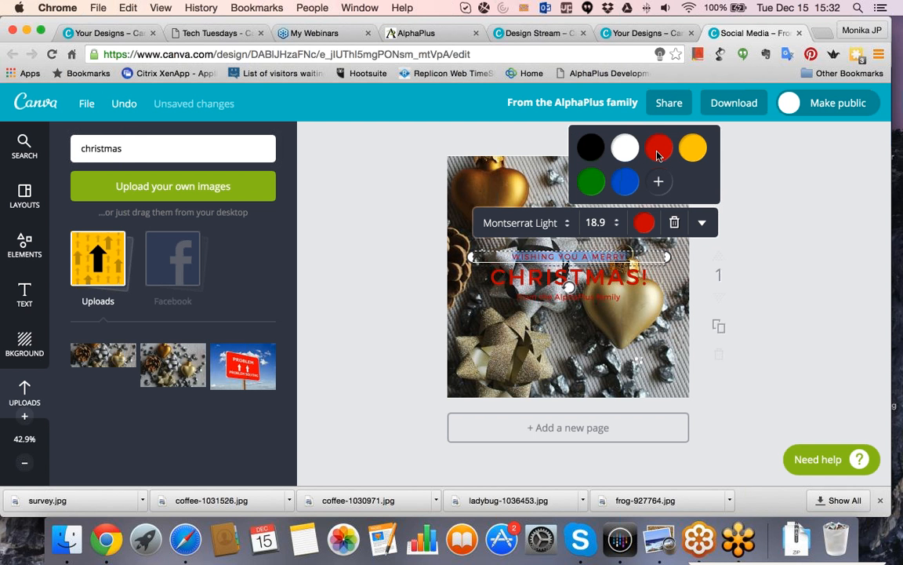
{"action": "left_click", "coordinate": [442, 296]}
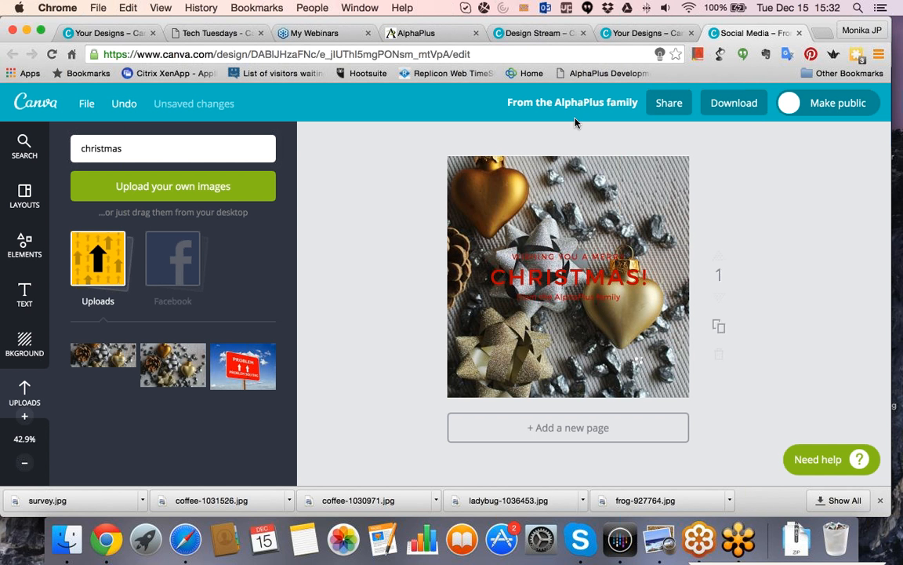
Try downloading the design as a web JPG, cancel saving the file and close the download notice.
{"action": "left_click", "coordinate": [728, 104]}
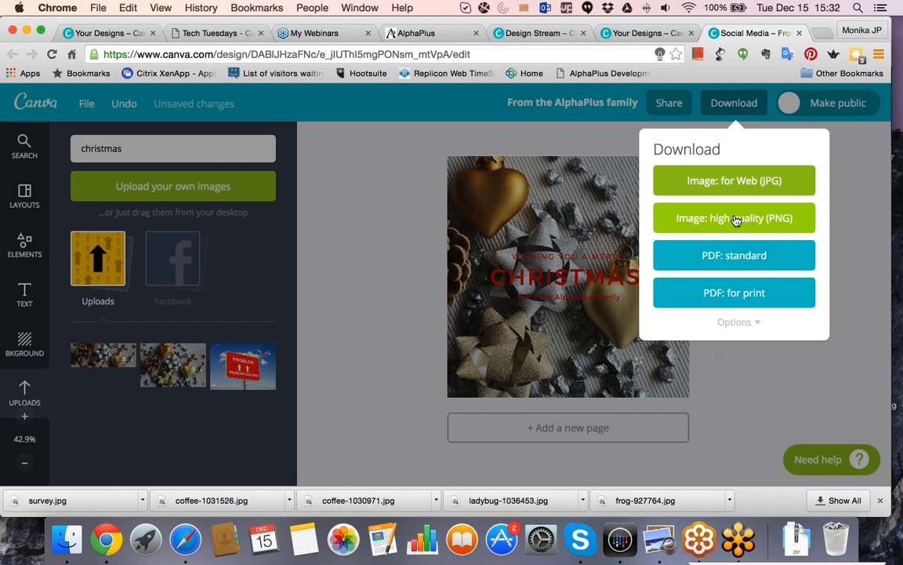
{"action": "left_click", "coordinate": [706, 179]}
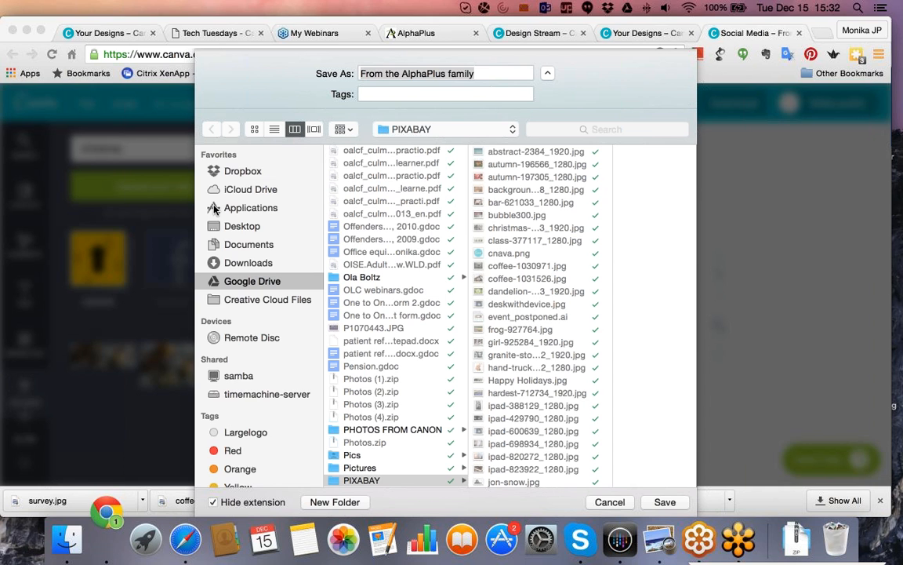
{"action": "left_click", "coordinate": [159, 174]}
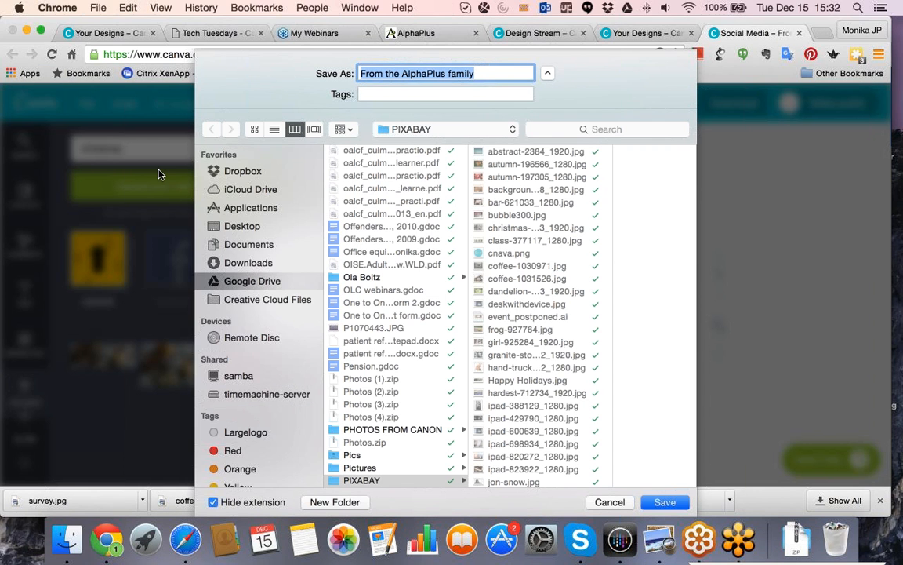
{"action": "left_click", "coordinate": [245, 223]}
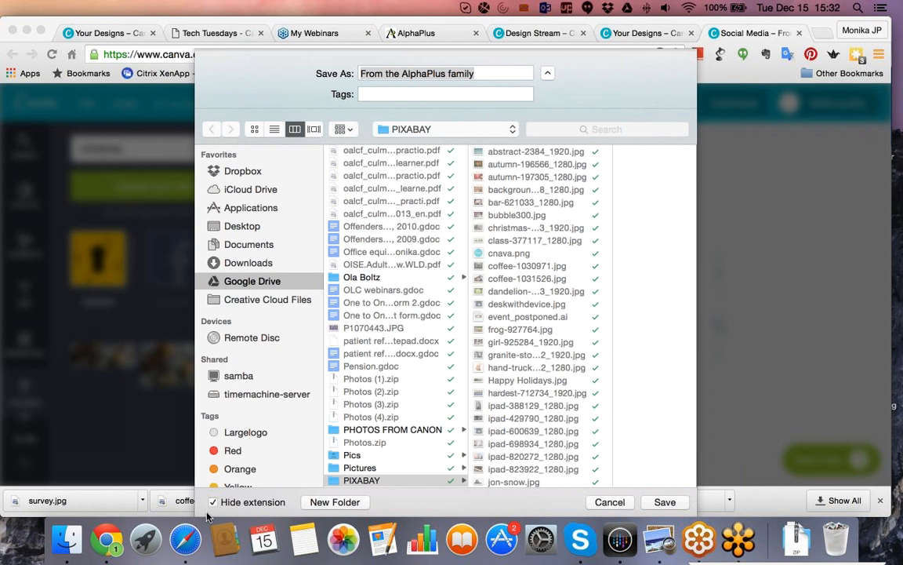
{"action": "left_click", "coordinate": [740, 230]}
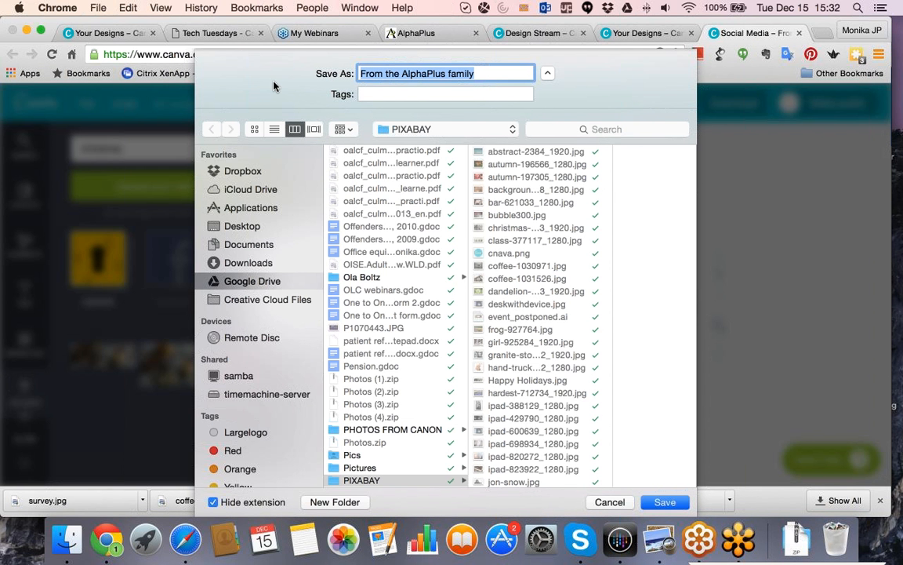
{"action": "left_click", "coordinate": [661, 541]}
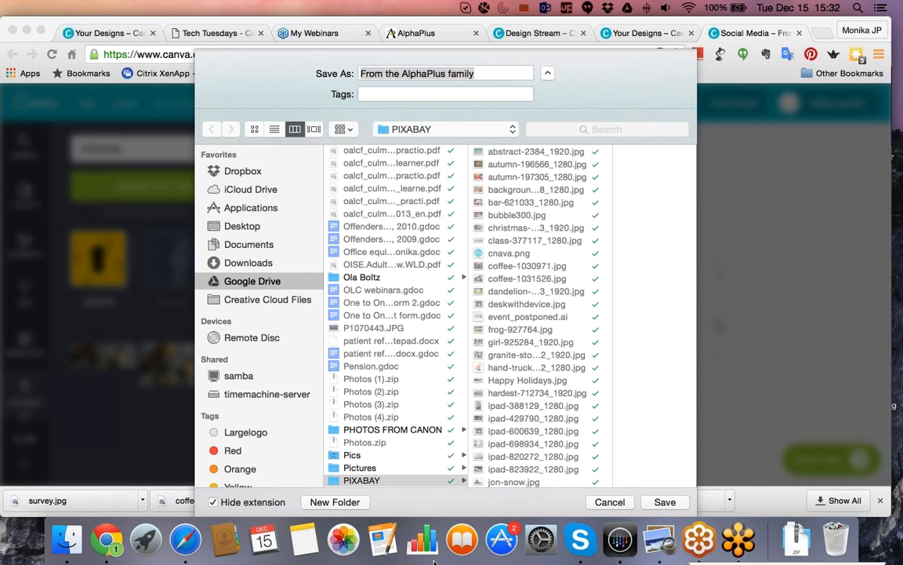
{"action": "left_click", "coordinate": [609, 500]}
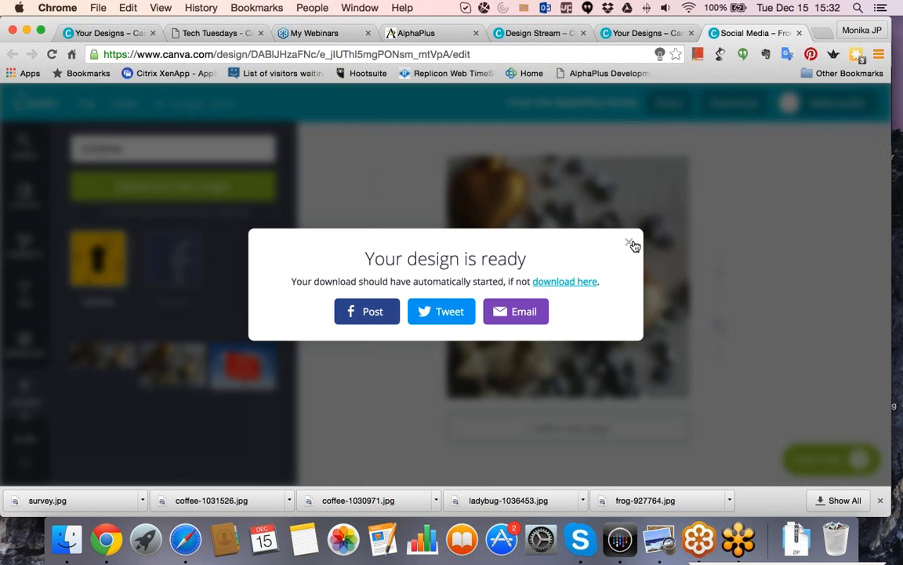
{"action": "left_click", "coordinate": [630, 241]}
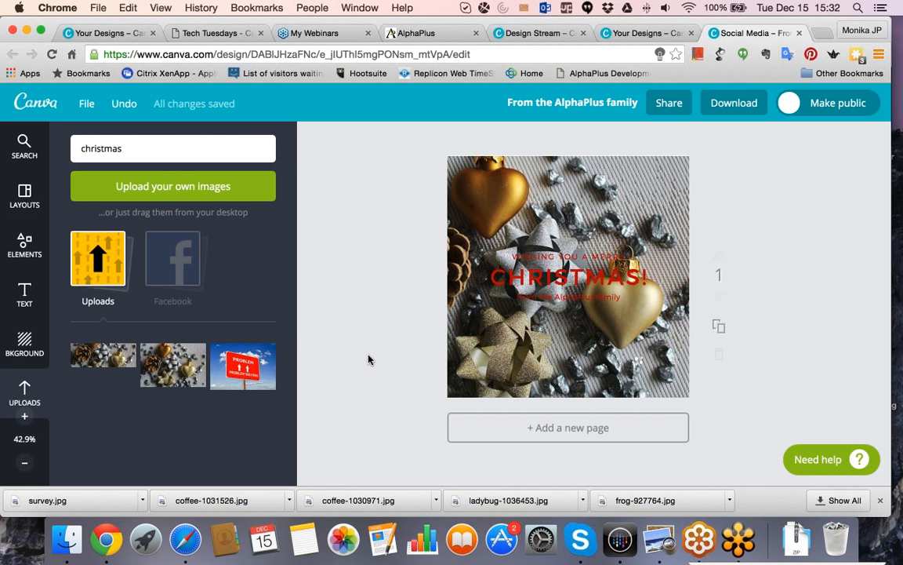